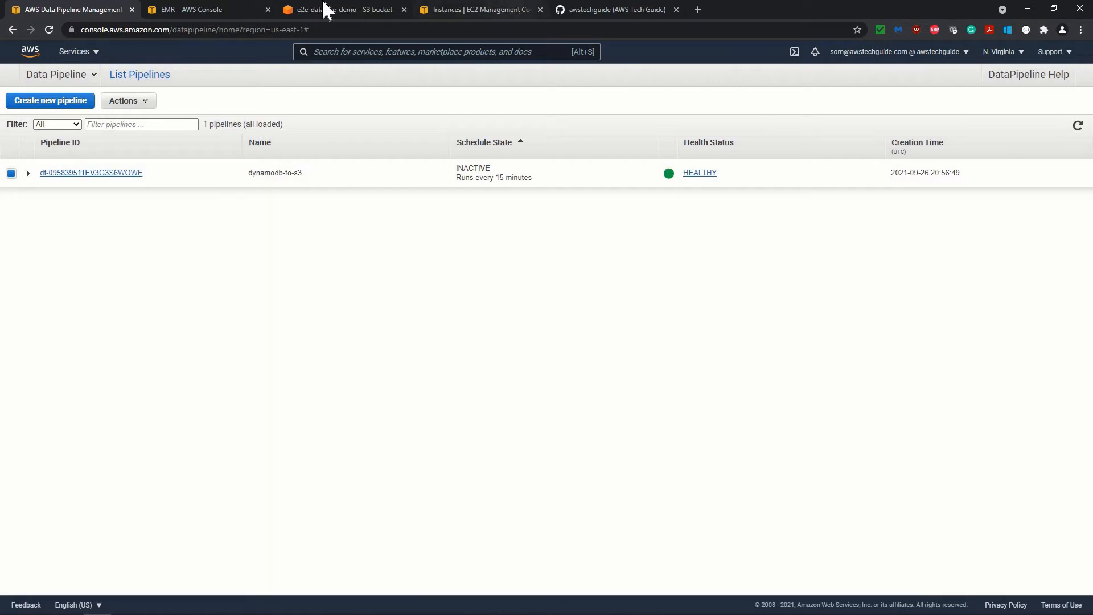
# Step: From the EMR console, search the AWS services for s3 and open S3 in a new browser tab
pyautogui.hotkey('ctrl', 'Tab')
pyautogui.click(337, 51)
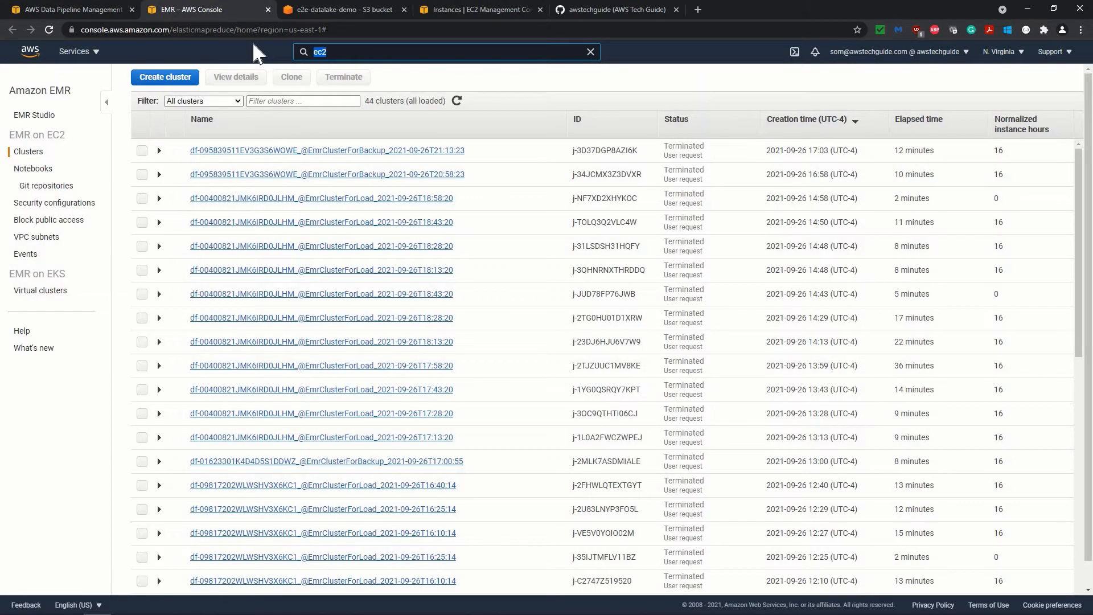
pyautogui.write('s3')
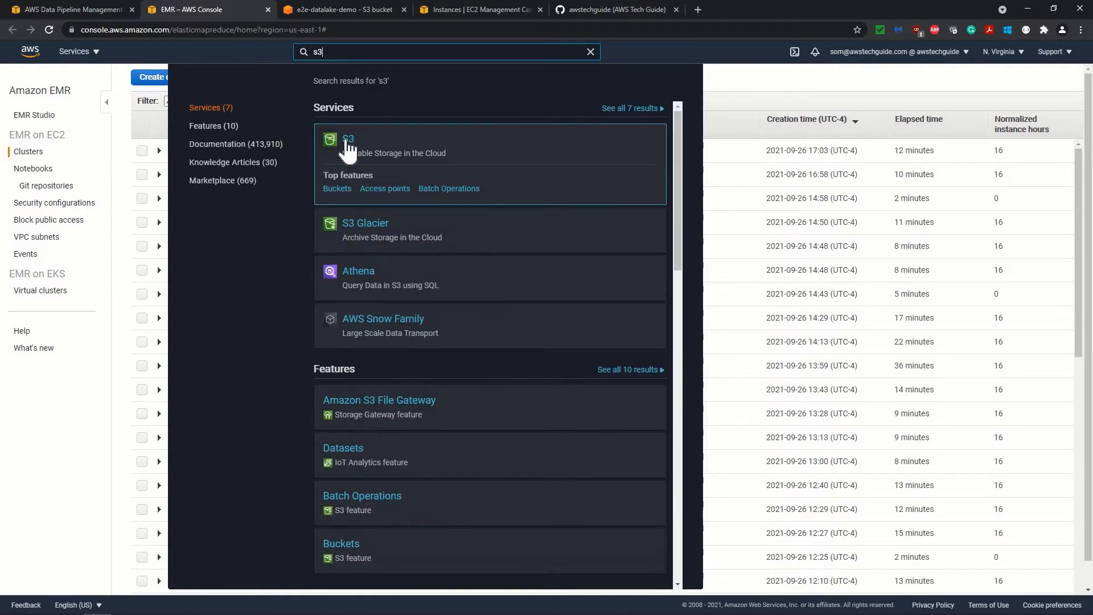
pyautogui.middleClick(345, 144)
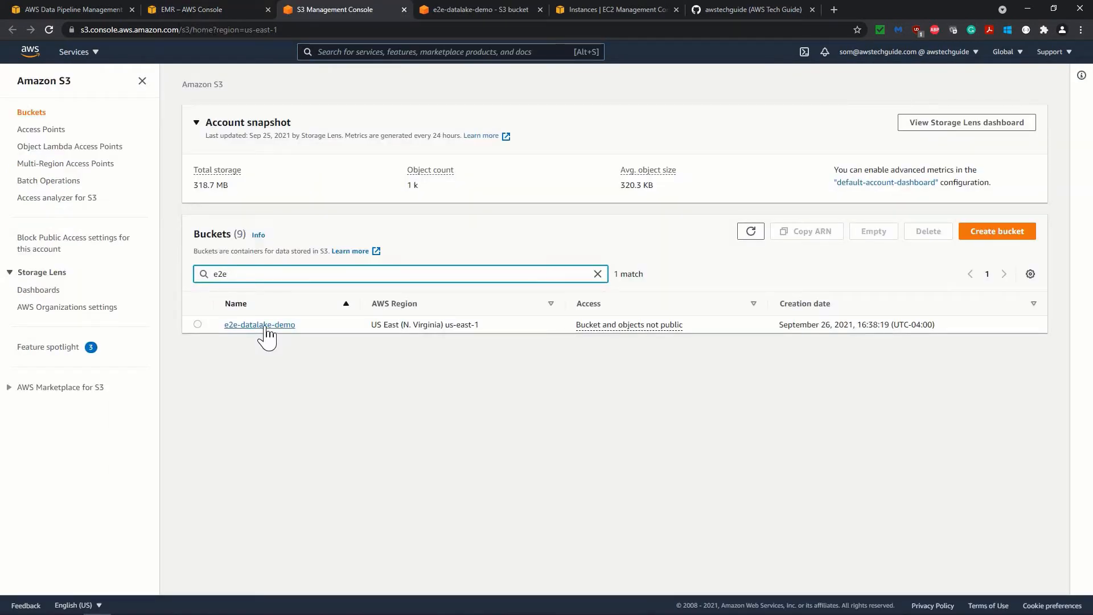
pyautogui.click(265, 325)
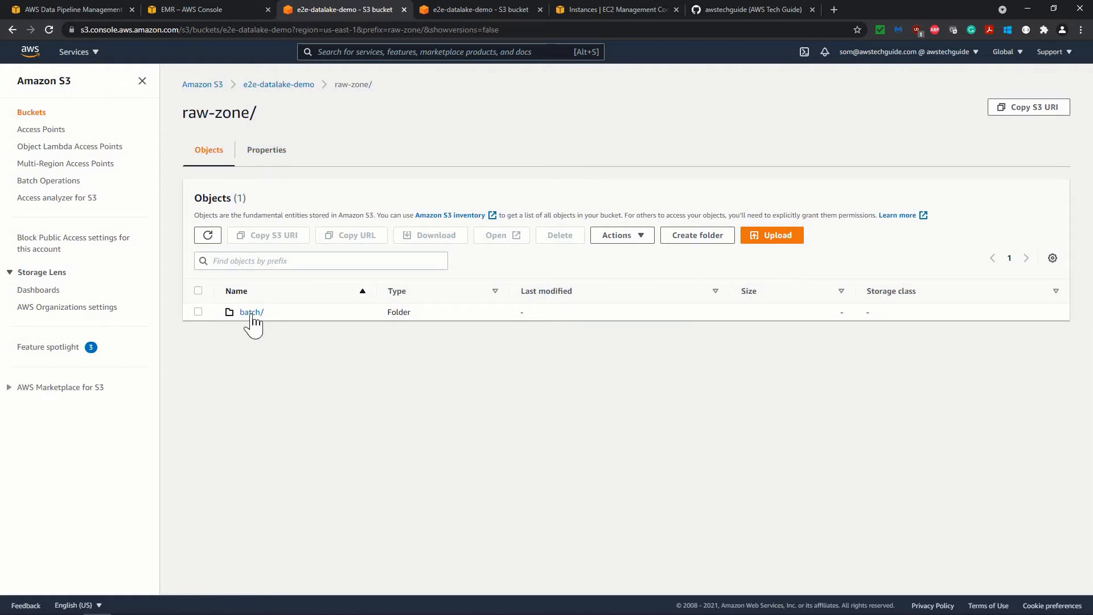
pyautogui.click(252, 315)
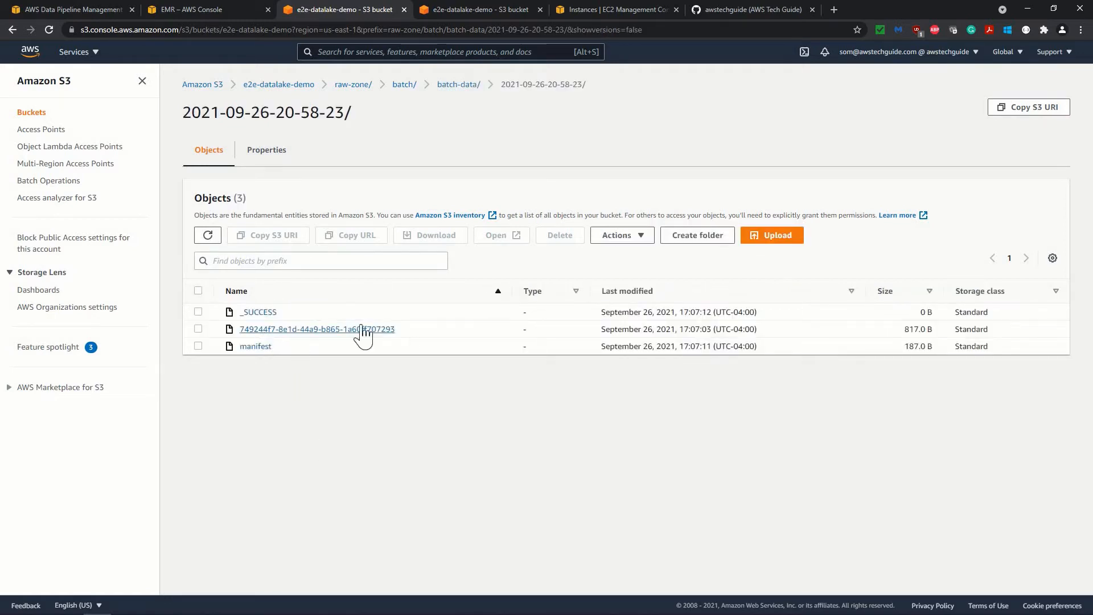
pyautogui.moveTo(402, 330); pyautogui.dragTo(275, 330)
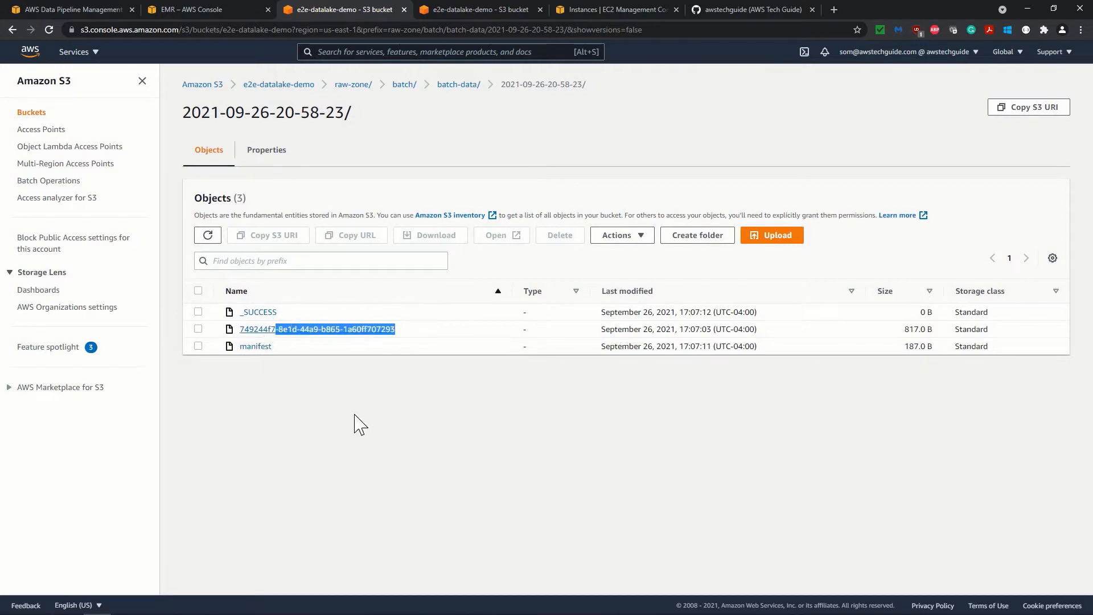
pyautogui.click(298, 330)
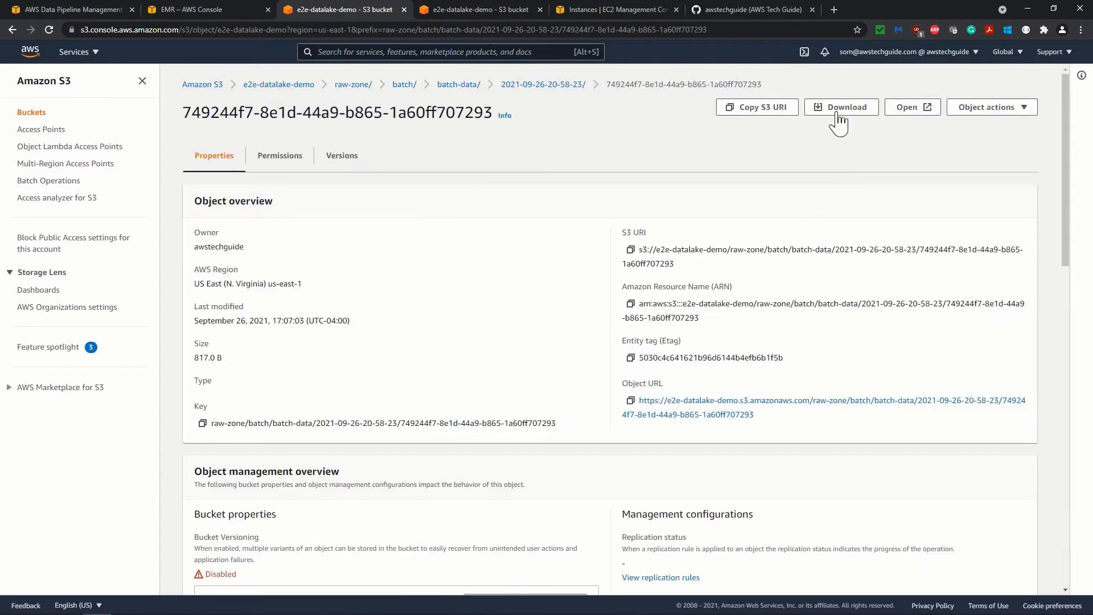
pyautogui.click(838, 111)
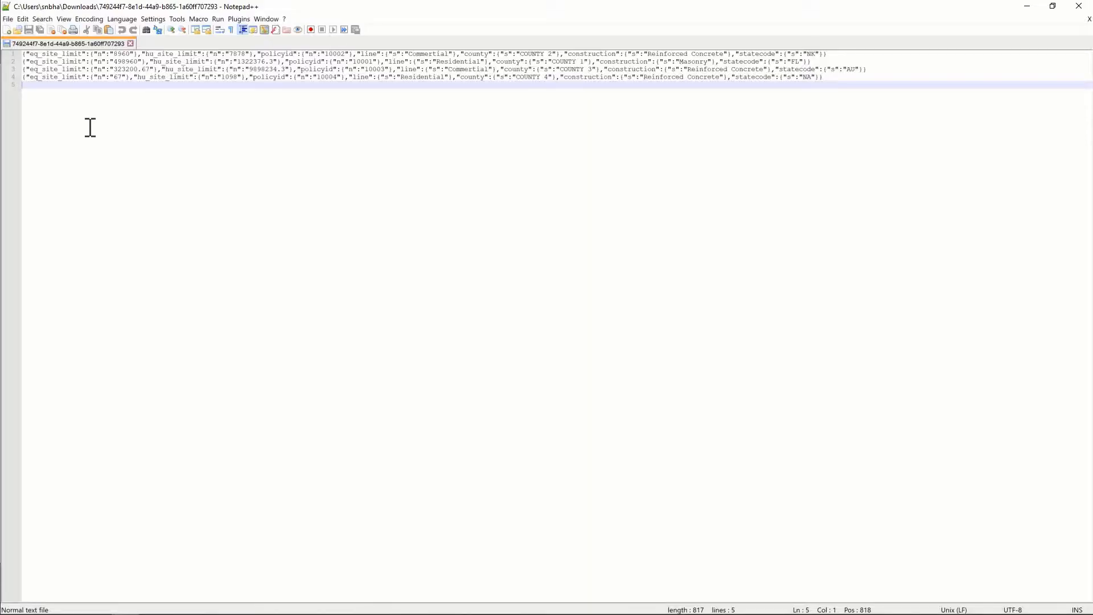
# Step: Return to the AWS console, search the services for dynamo and open DynamoDB
pyautogui.hotkey('alt', 'Tab')
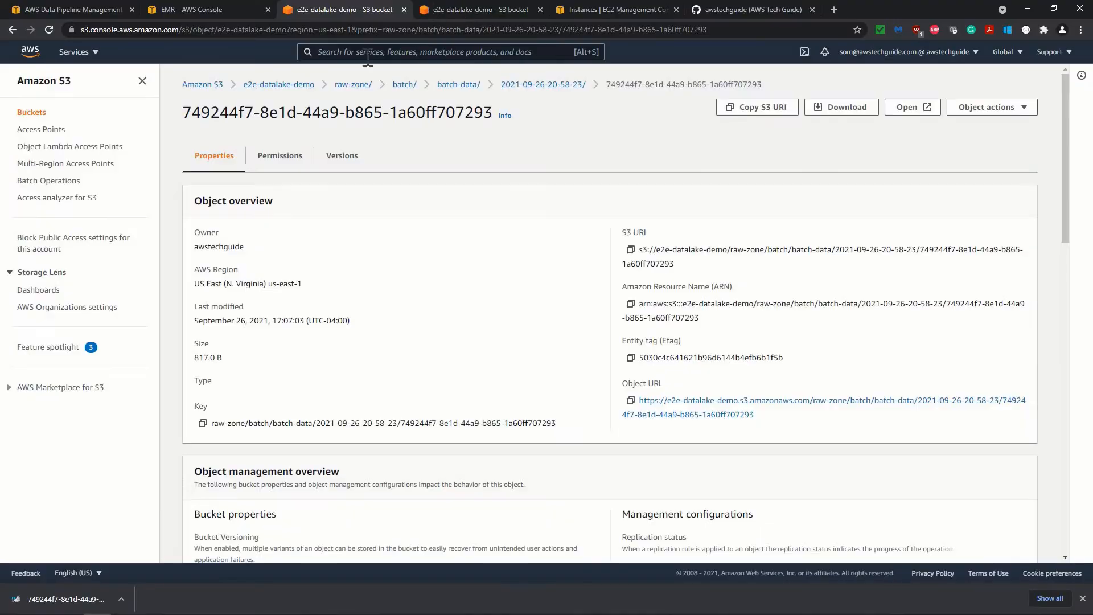
pyautogui.click(344, 52)
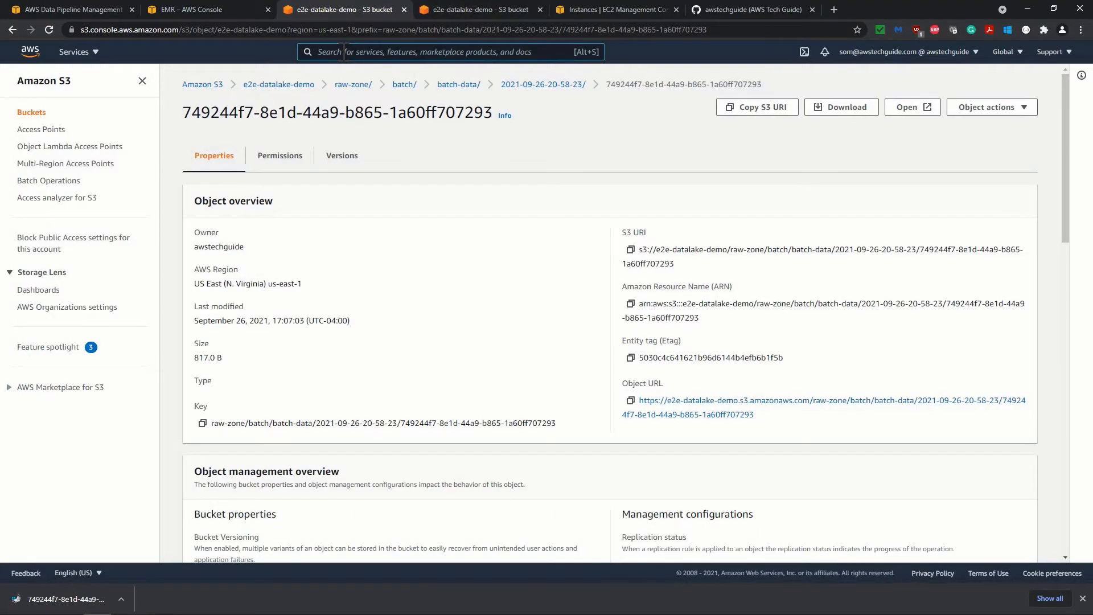
pyautogui.write('dynamo')
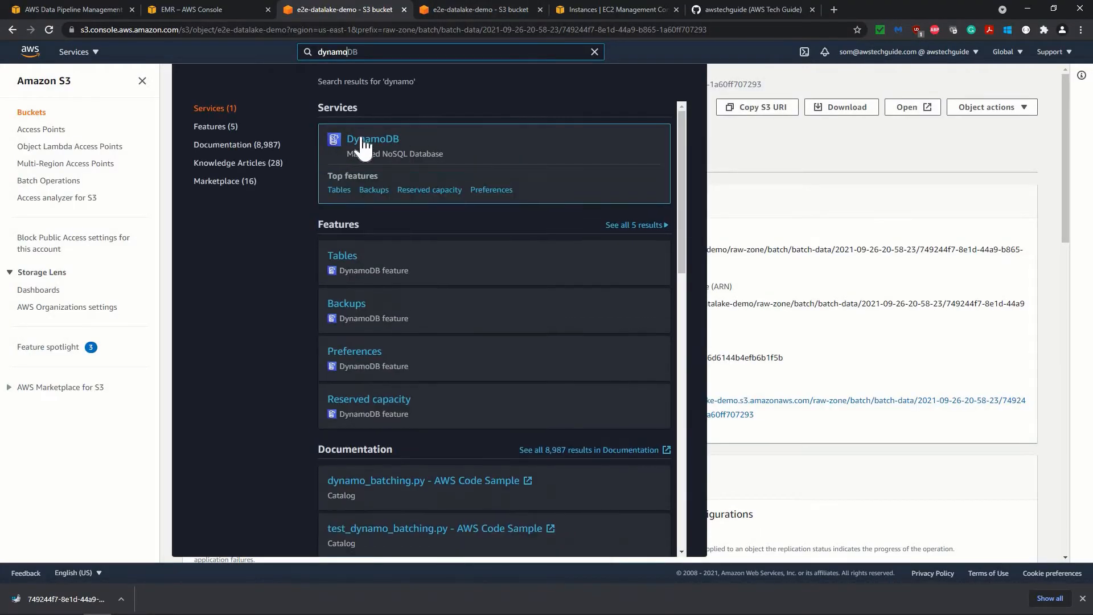
pyautogui.click(361, 144)
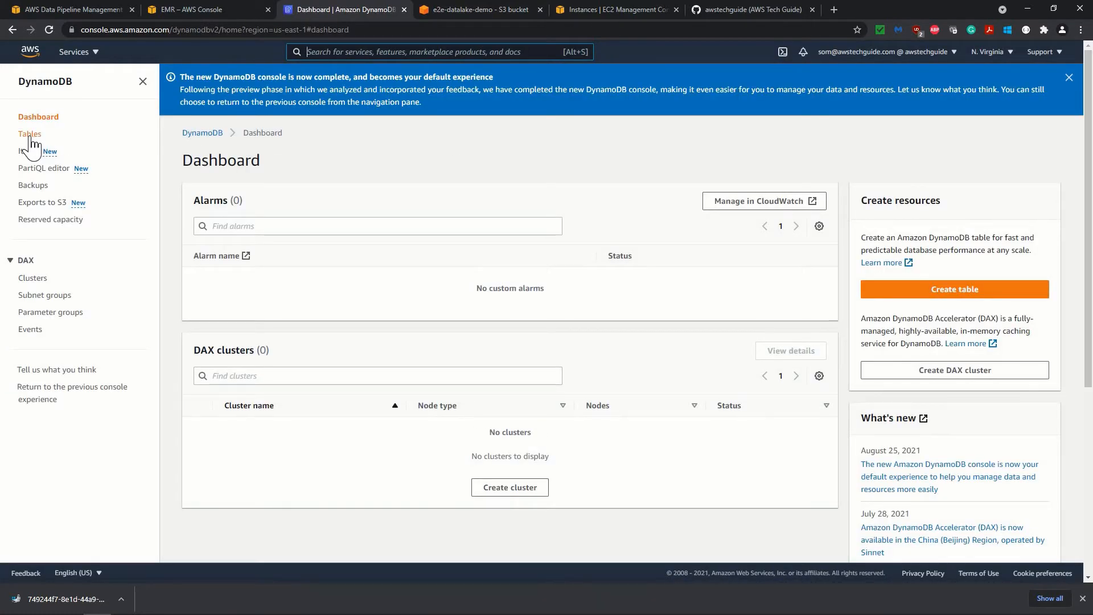
# Step: Find the policydata table by filtering the DynamoDB tables for poli, and view its items
pyautogui.click(30, 136)
pyautogui.click(248, 199)
pyautogui.write('poli')
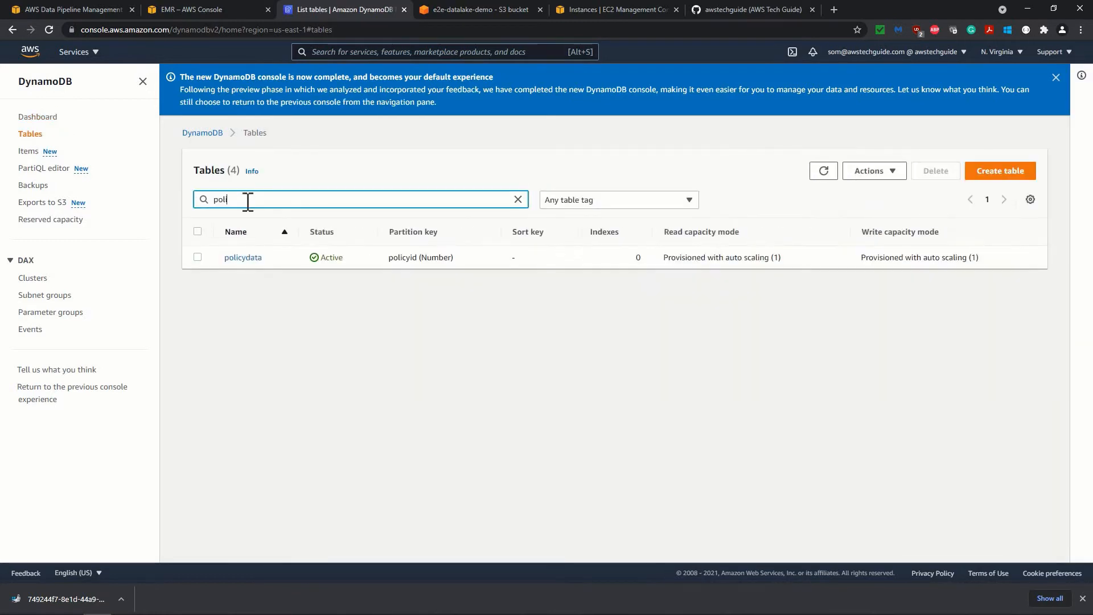
pyautogui.click(244, 258)
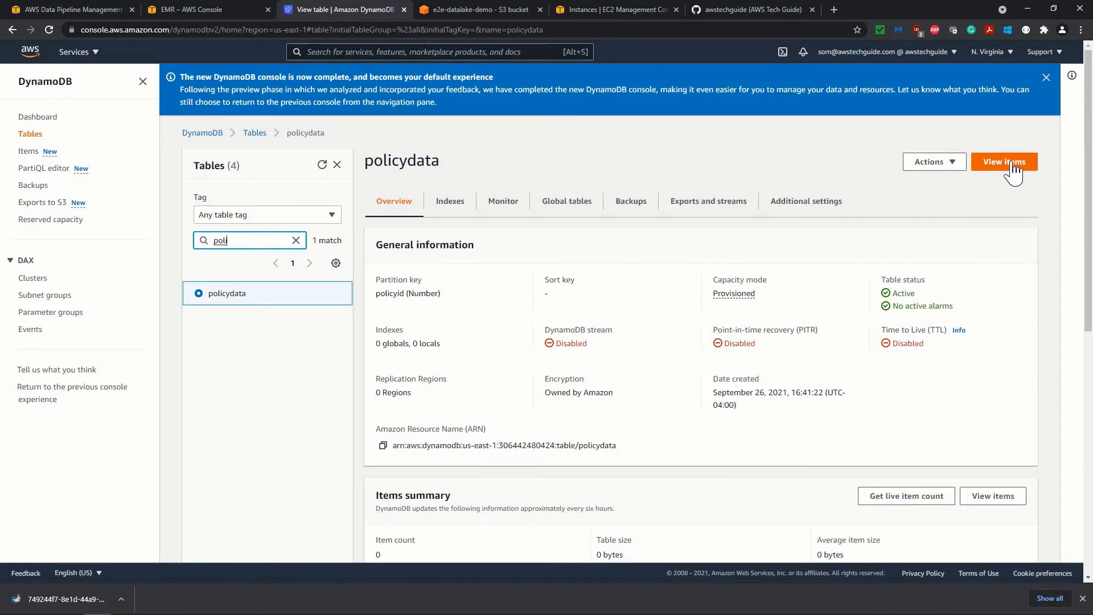
pyautogui.click(1011, 164)
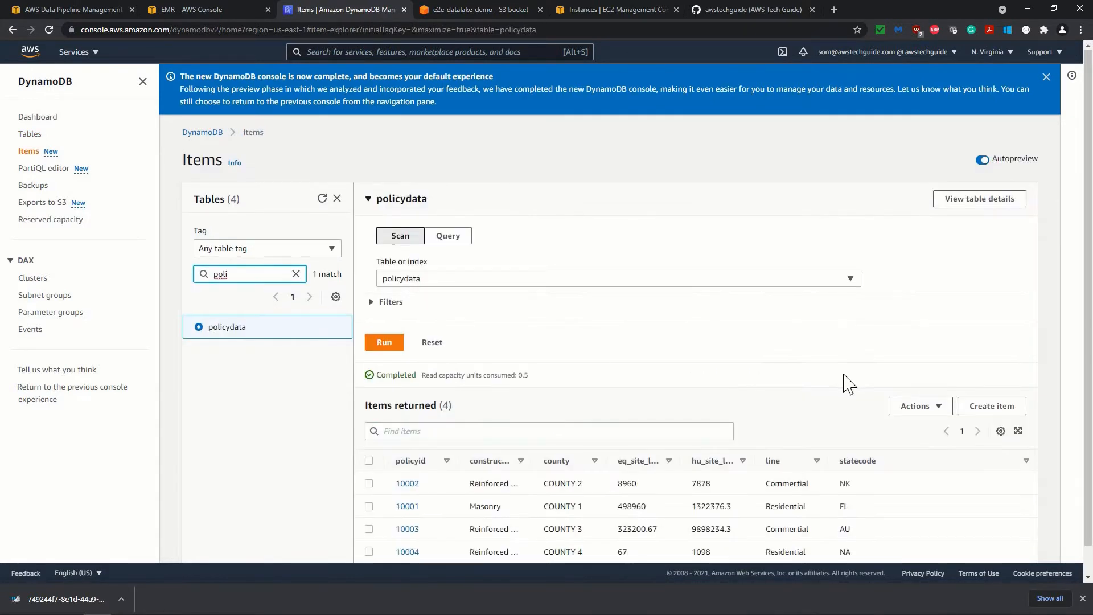
pyautogui.scroll(-1, 809, 455)
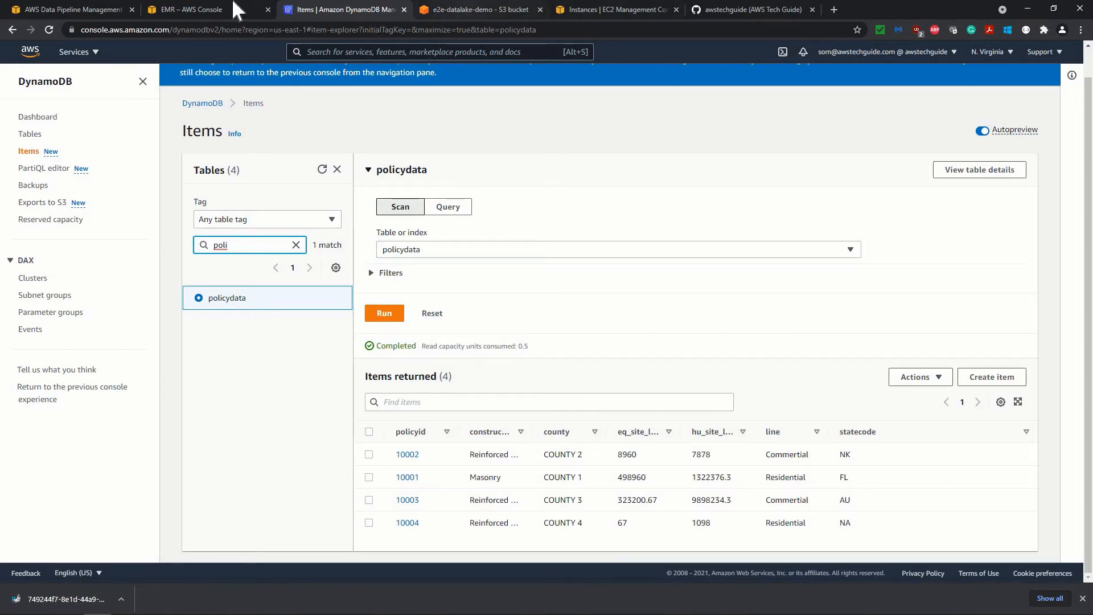
# Step: Switch to the Data Pipeline browser tab, search the services for data and open Data Pipeline
pyautogui.hotkey('ctrl', '1')
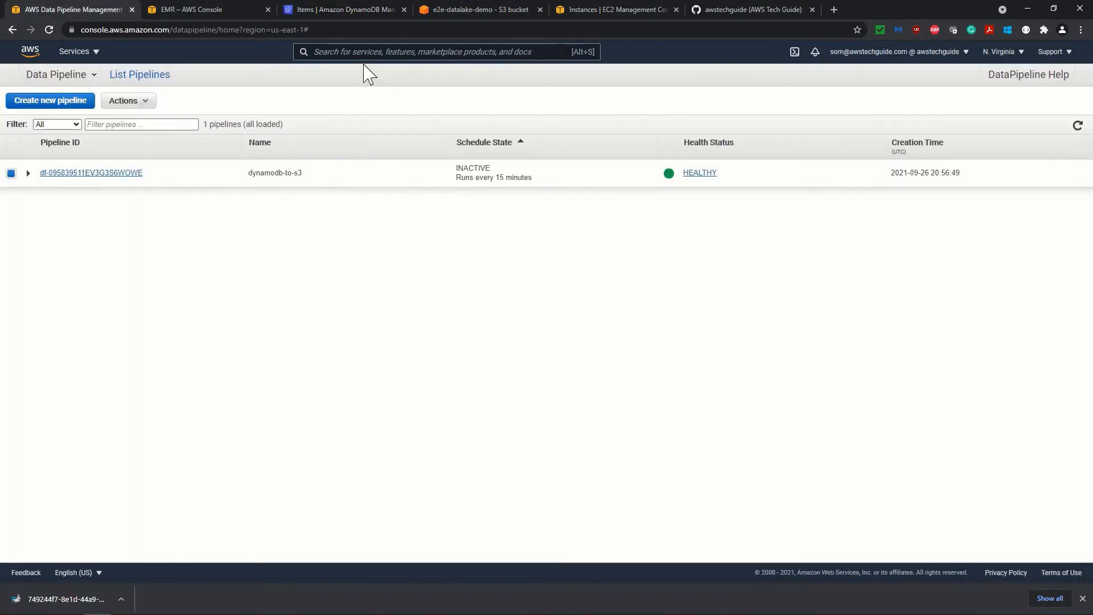
pyautogui.write('data')
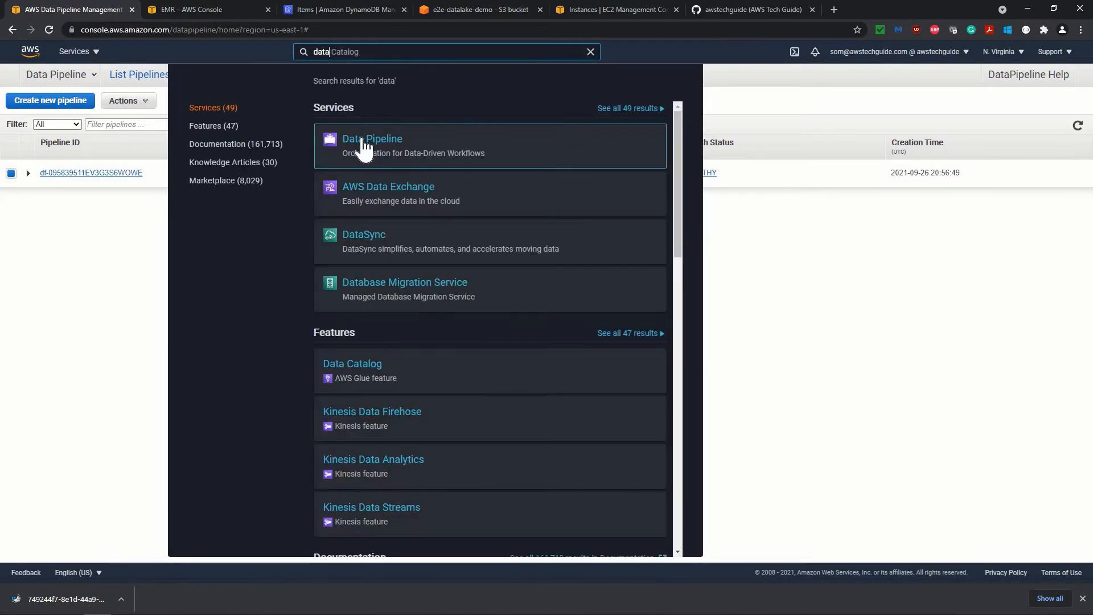
pyautogui.click(363, 147)
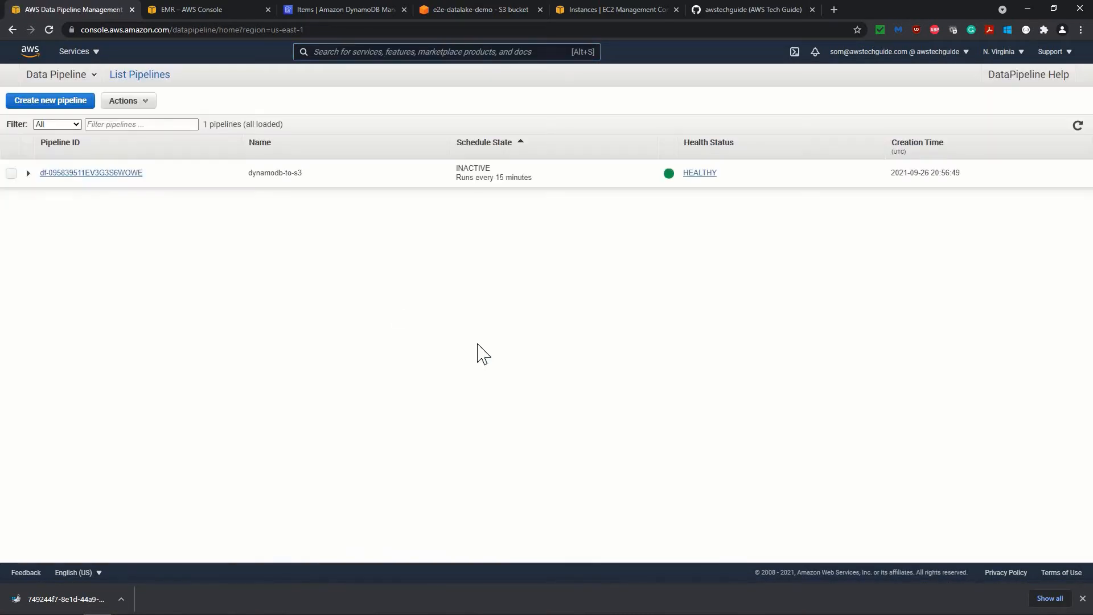
# Step: Start a new pipeline with s3-to-dynamodb as both its name and its description
pyautogui.click(69, 106)
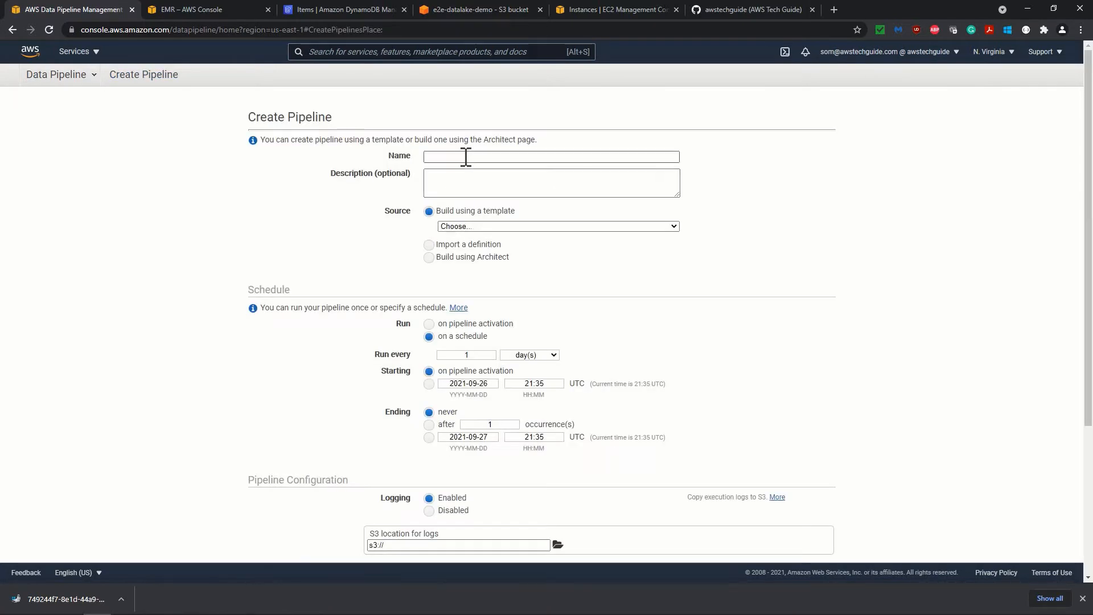
pyautogui.click(466, 157)
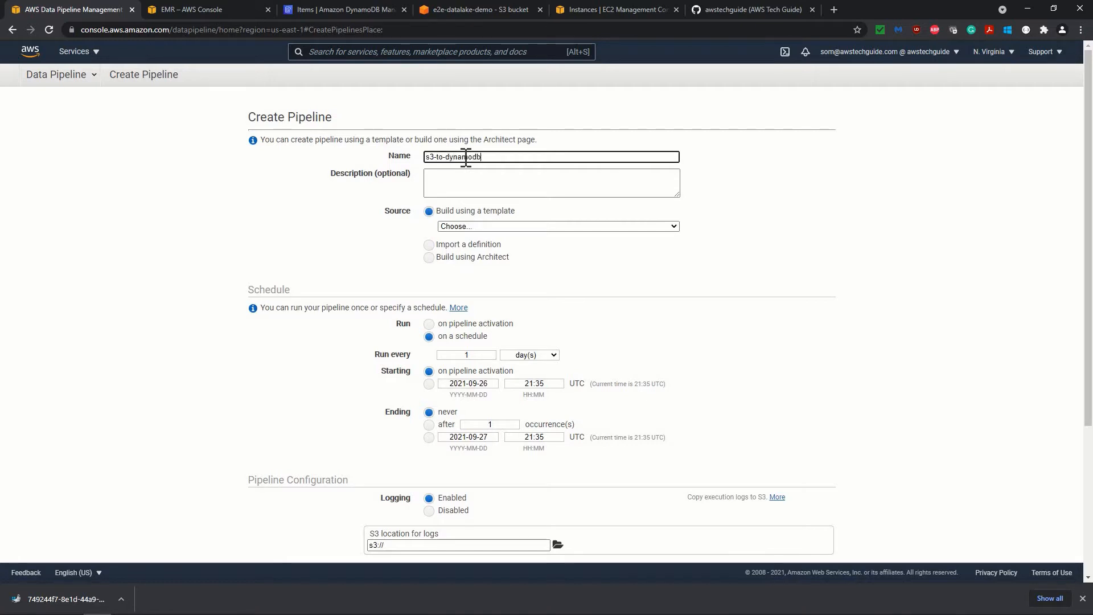
pyautogui.hotkey('ctrl', 'a')
pyautogui.hotkey('ctrl', 'c')
pyautogui.click(545, 180)
pyautogui.hotkey('ctrl', 'v')
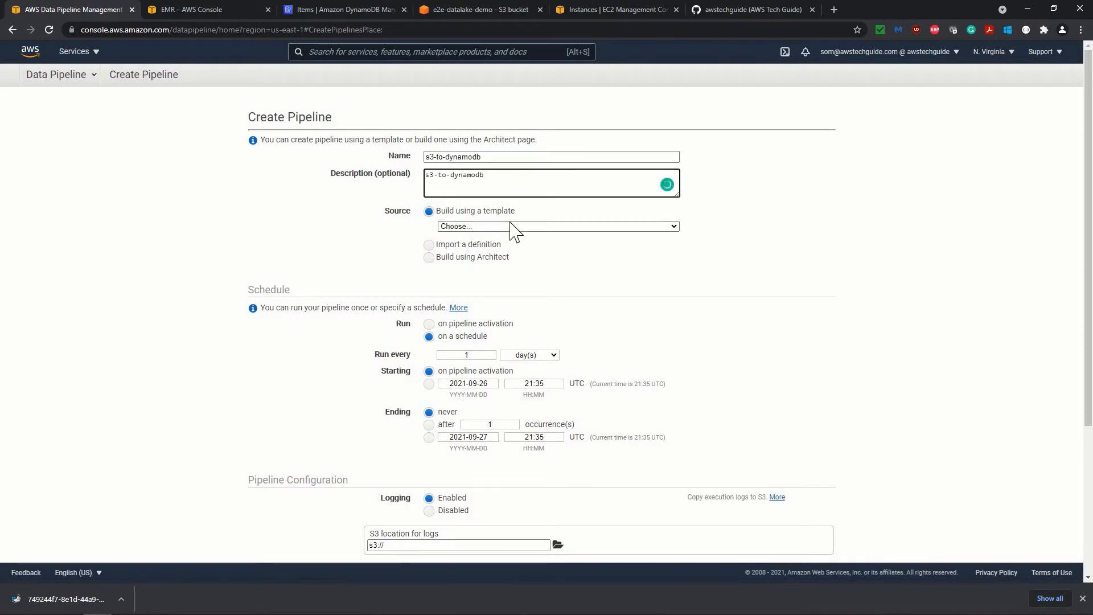
# Step: Try the pipeline source options: the Import DynamoDB backup data from S3 template, Import a definition, and Build using Architect
pyautogui.click(535, 227)
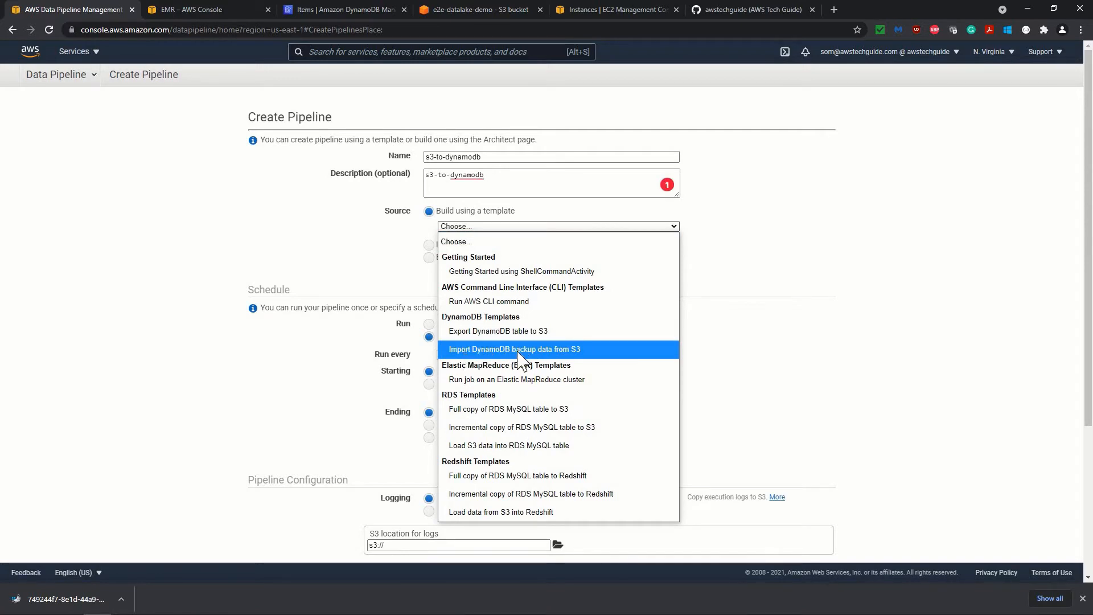
pyautogui.click(553, 349)
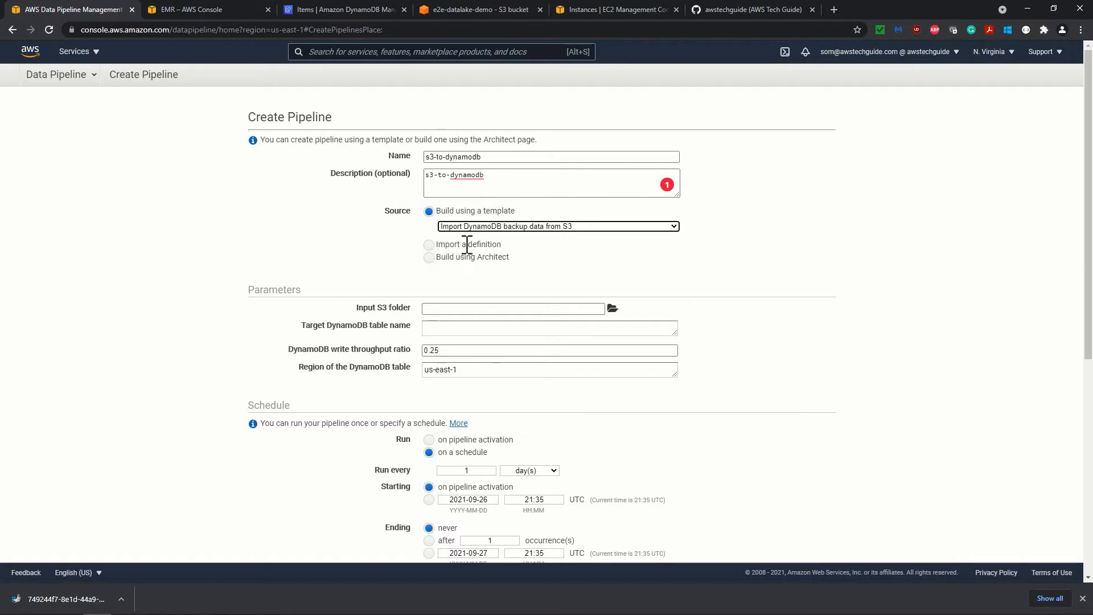
pyautogui.click(428, 245)
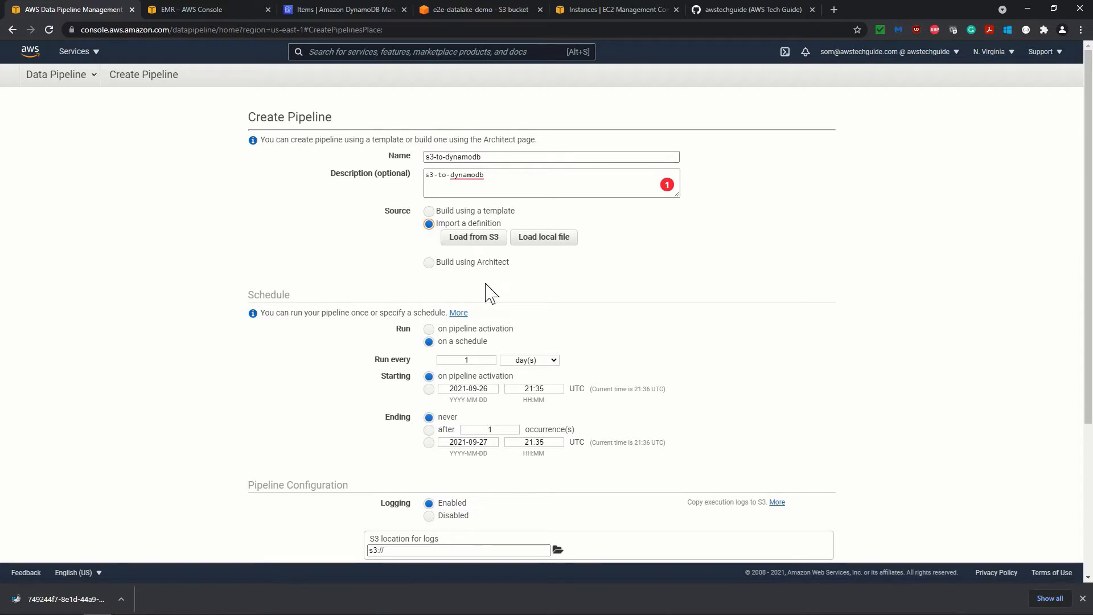
pyautogui.click(456, 263)
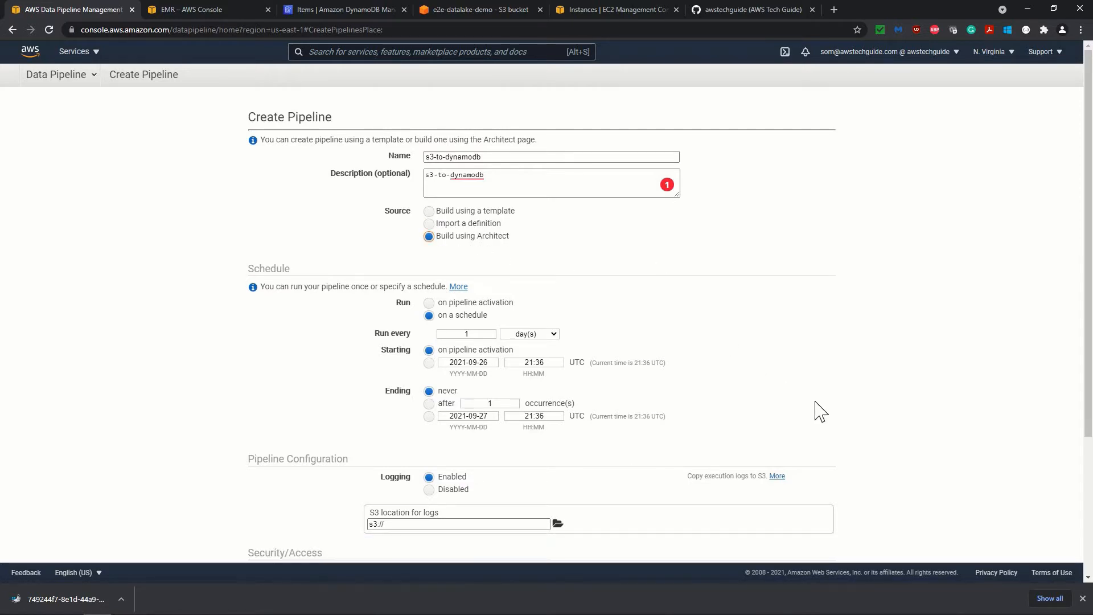
pyautogui.scroll(-3, 814, 410)
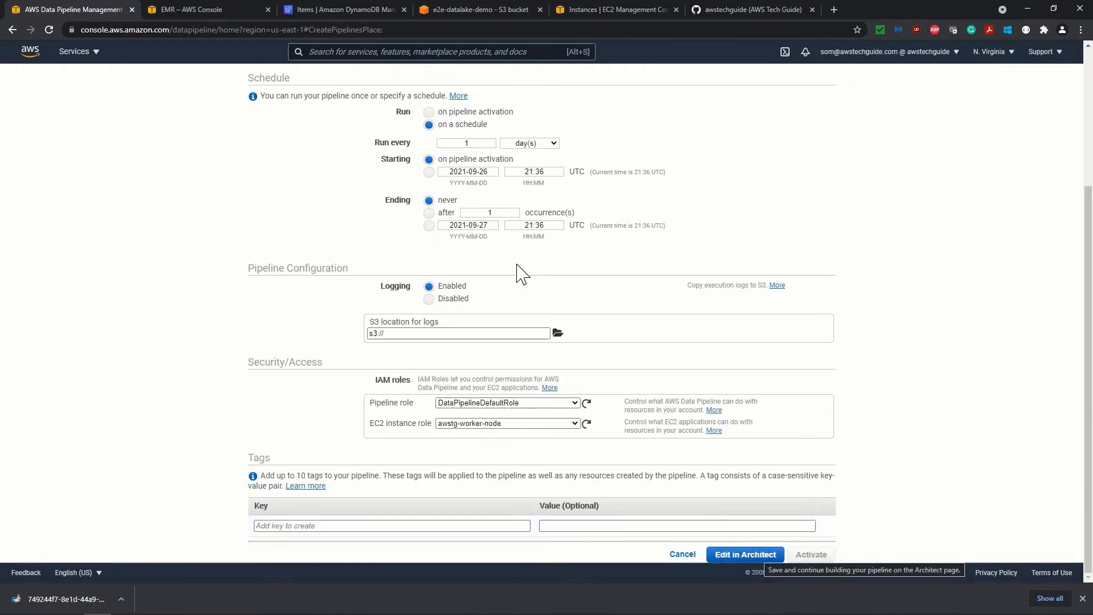
pyautogui.scroll(3, 516, 273)
# Step: Set the pipeline source to build using the template Import DynamoDB backup data from S3
pyautogui.click(429, 211)
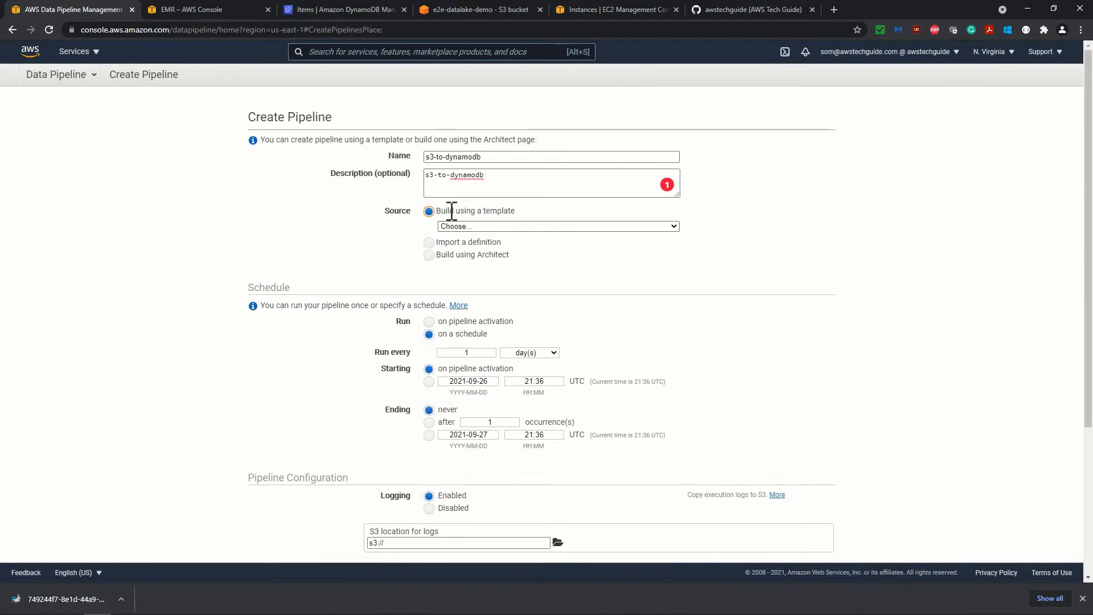
pyautogui.click(498, 226)
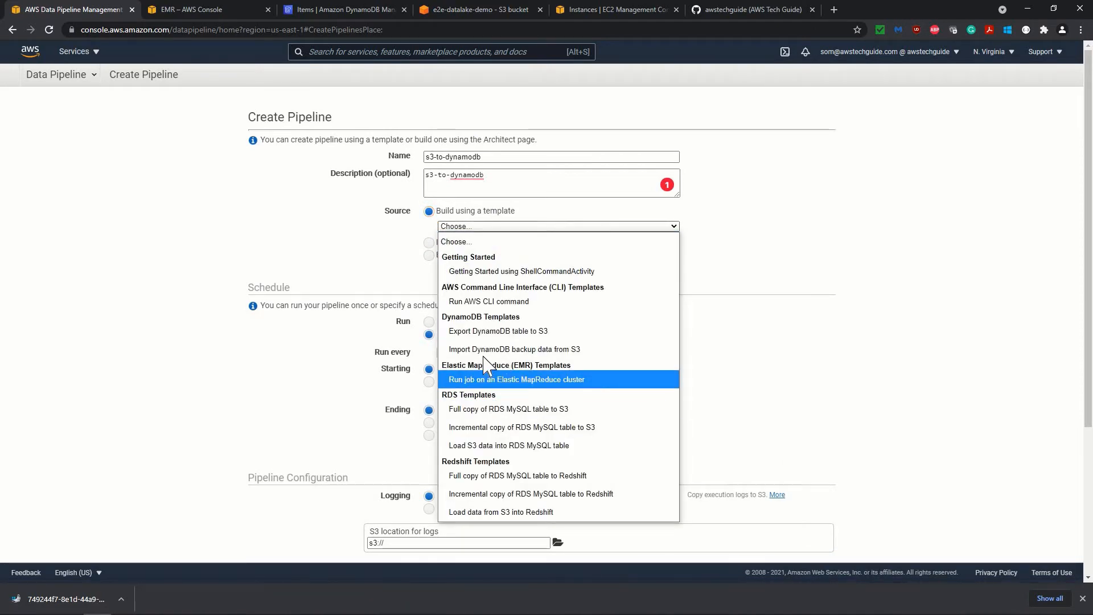
pyautogui.click(508, 349)
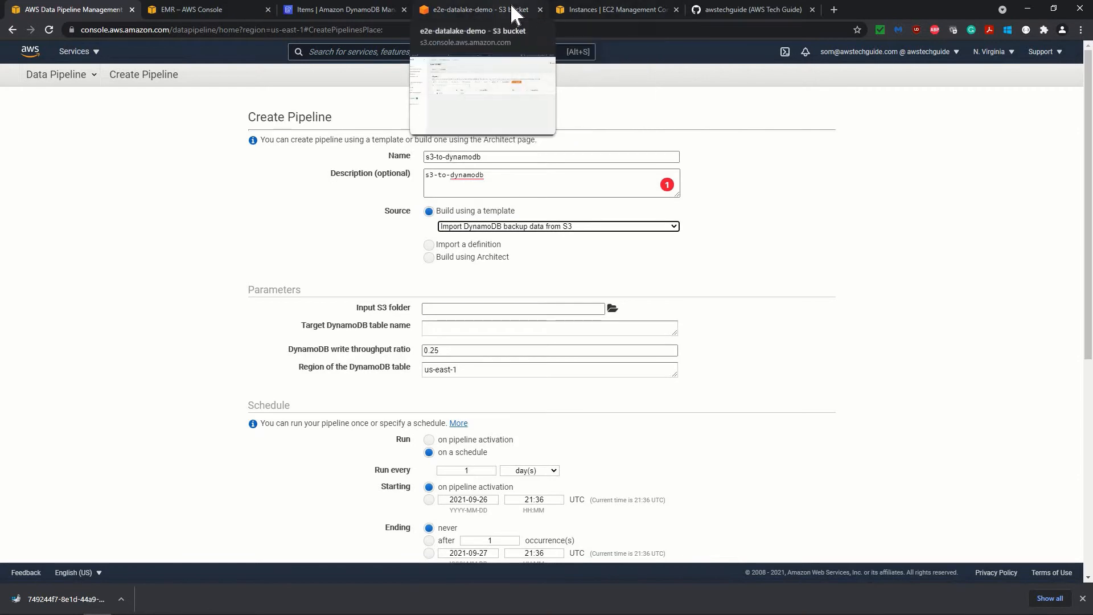
# Step: Switch to the e2e-datalake-demo bucket tab and open the batch/batch-data folder inside raw-zone
pyautogui.click(493, 11)
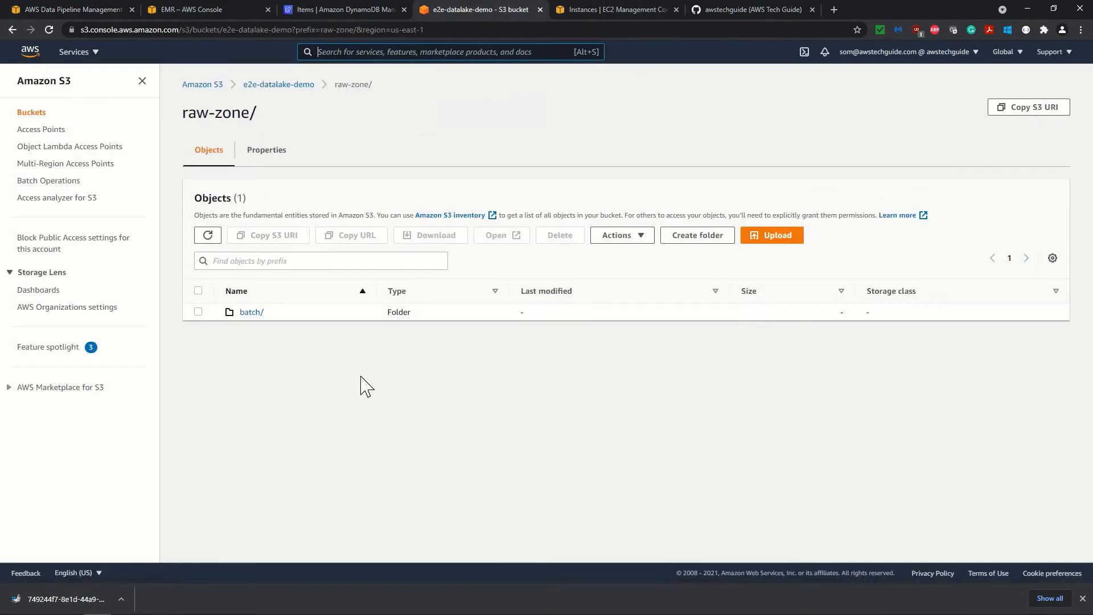
pyautogui.click(248, 314)
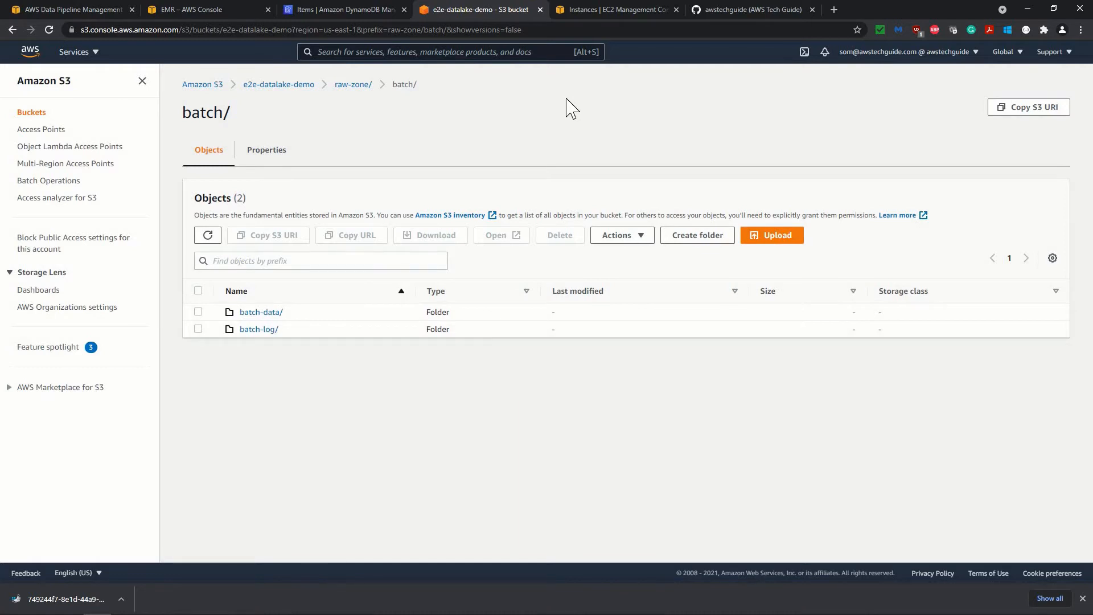
pyautogui.click(250, 314)
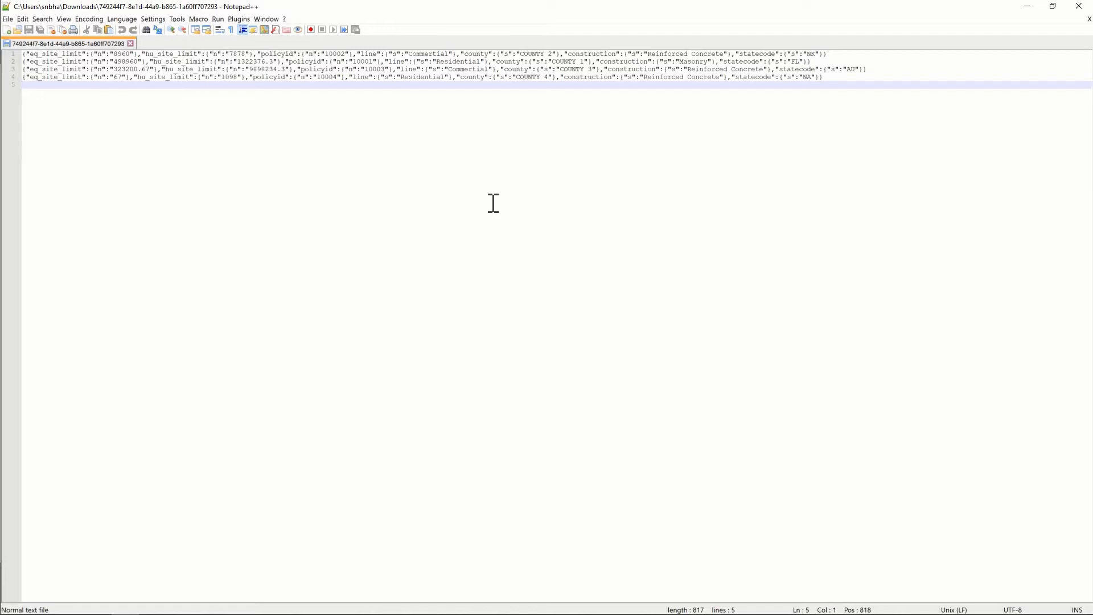
# Step: Save the downloaded backup file under the name upload-data.json in the Downloads folder
pyautogui.click(8, 19)
pyautogui.click(34, 107)
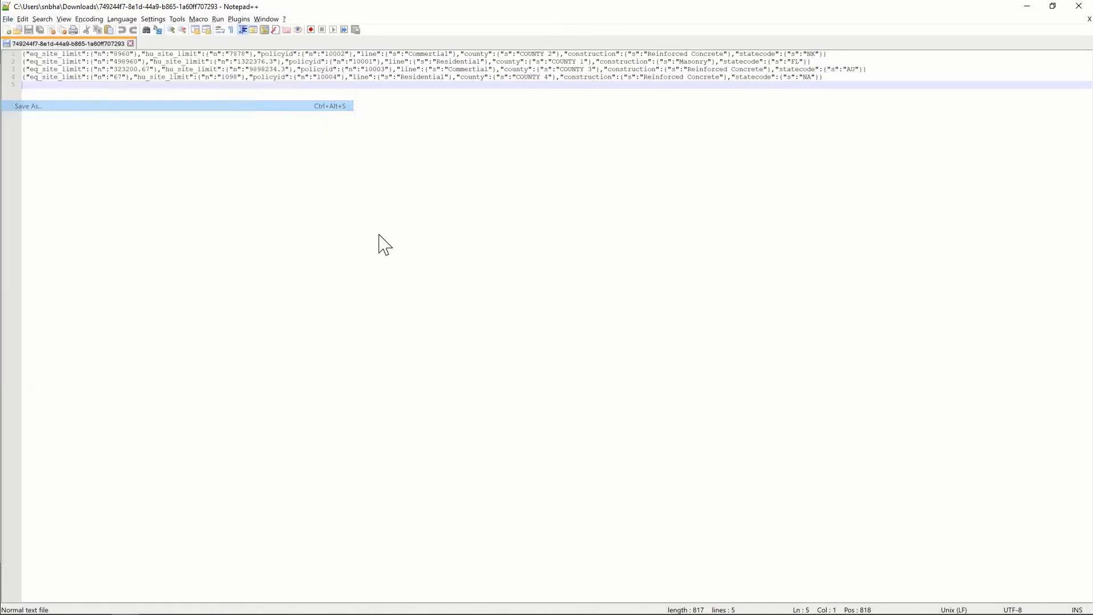
pyautogui.write('upload')
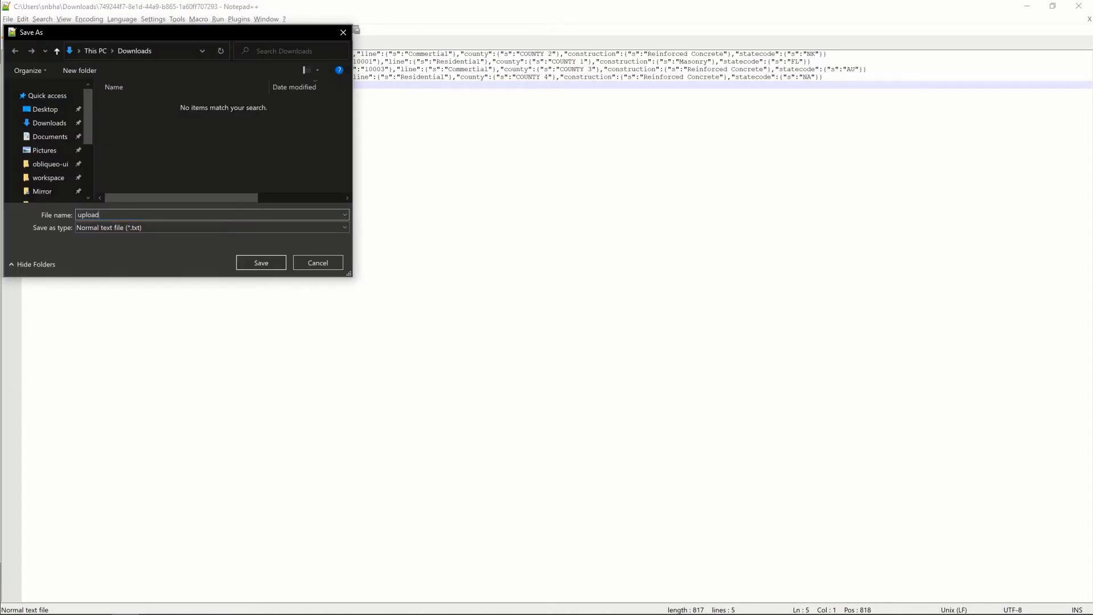
pyautogui.write('-data.json')
pyautogui.press('Return')
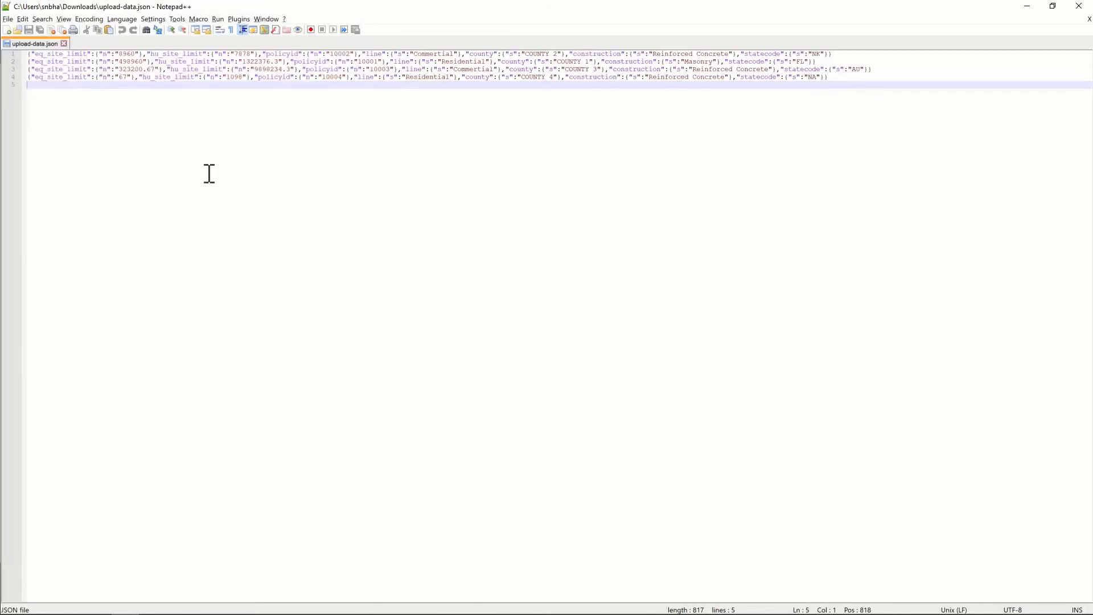
# Step: Change the first record's eq_site_limit value to 567578960 in upload-data.json
pyautogui.doubleClick(127, 54)
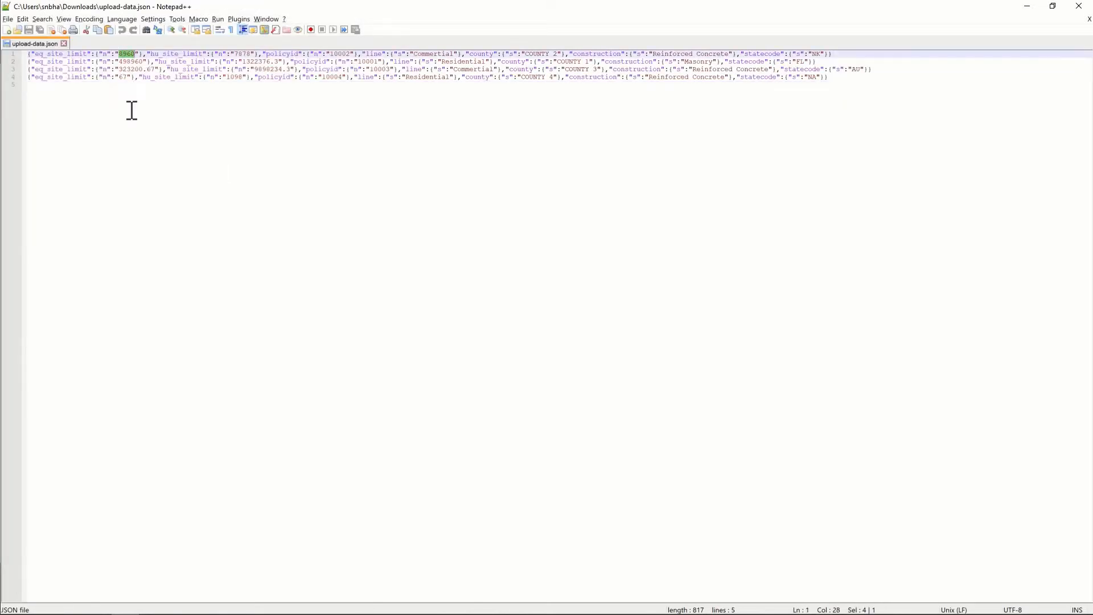
pyautogui.press('Left')
pyautogui.write('56757')
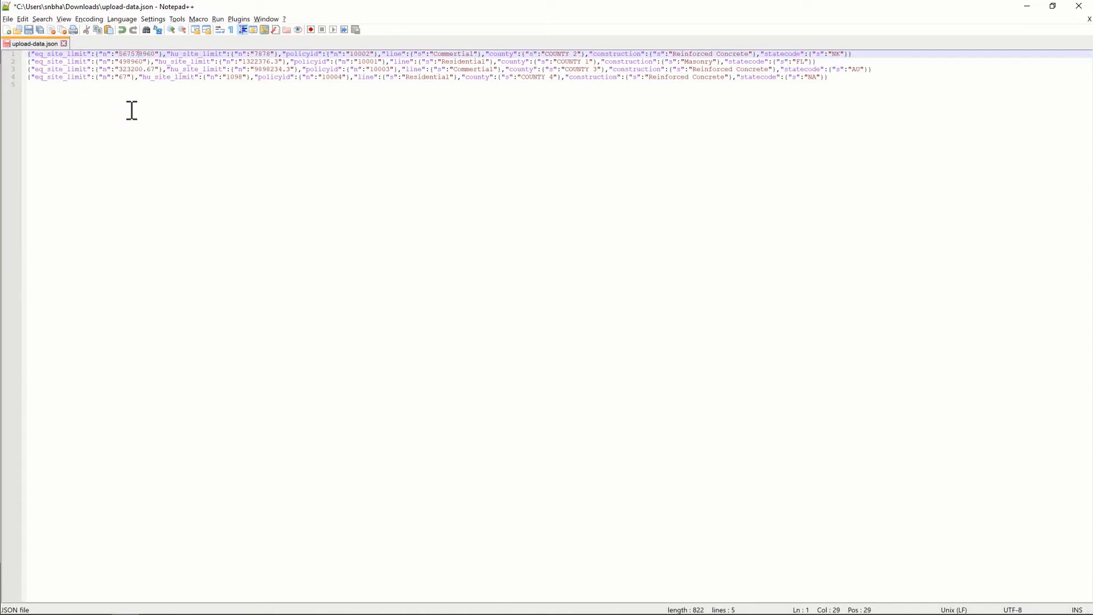
pyautogui.press('Down')
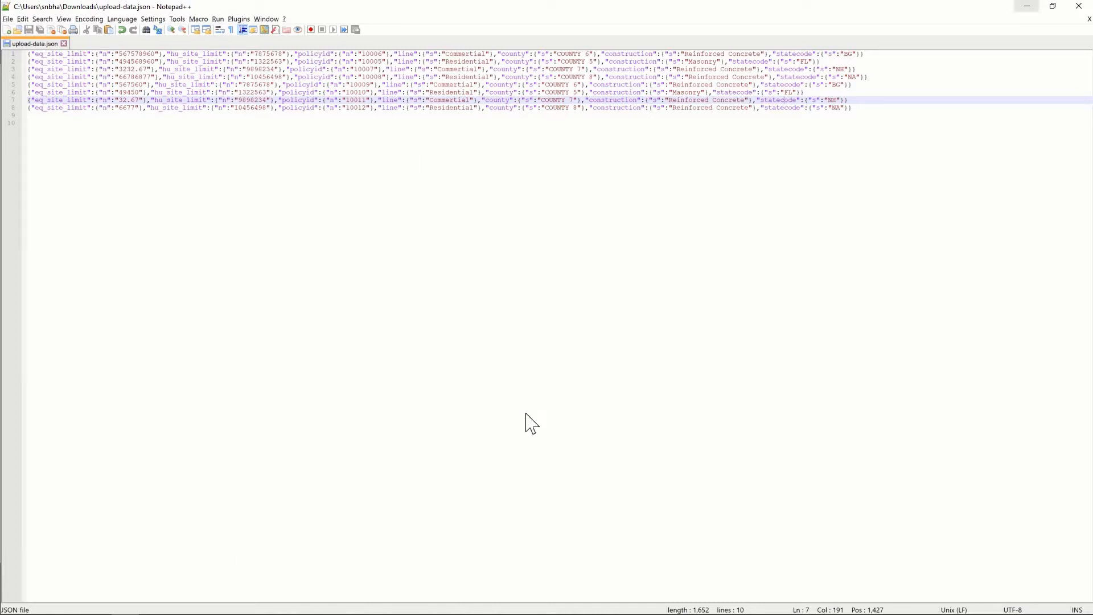
# Step: Switch to the S3 console in the browser and upload upload-data.json to the batch-data folder
pyautogui.hotkey('alt', 'Tab')
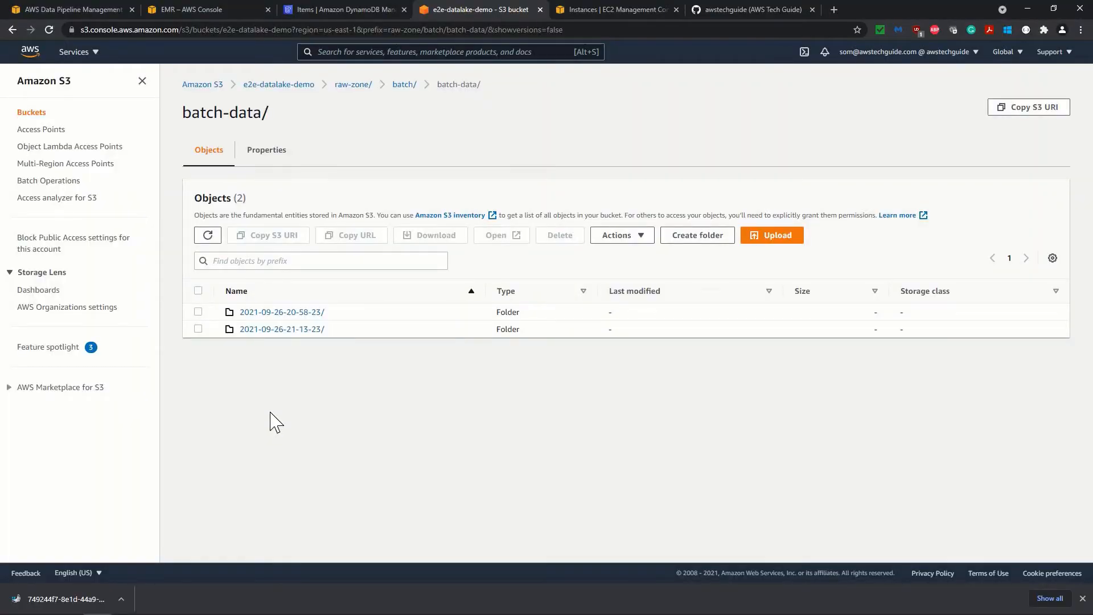
pyautogui.moveTo(276, 423); pyautogui.dragTo(410, 398)
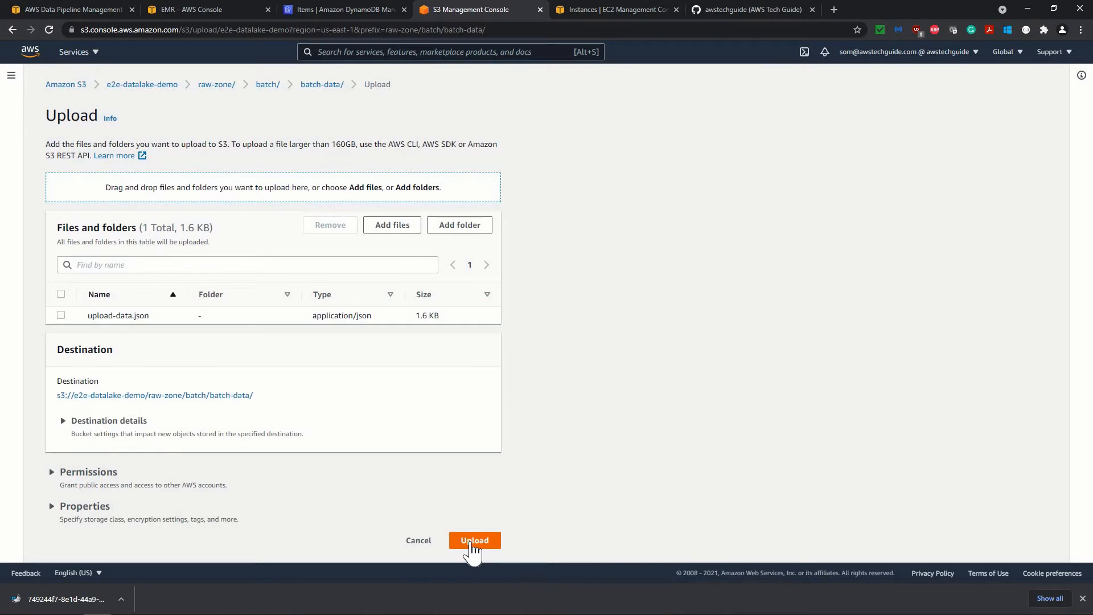
pyautogui.click(472, 544)
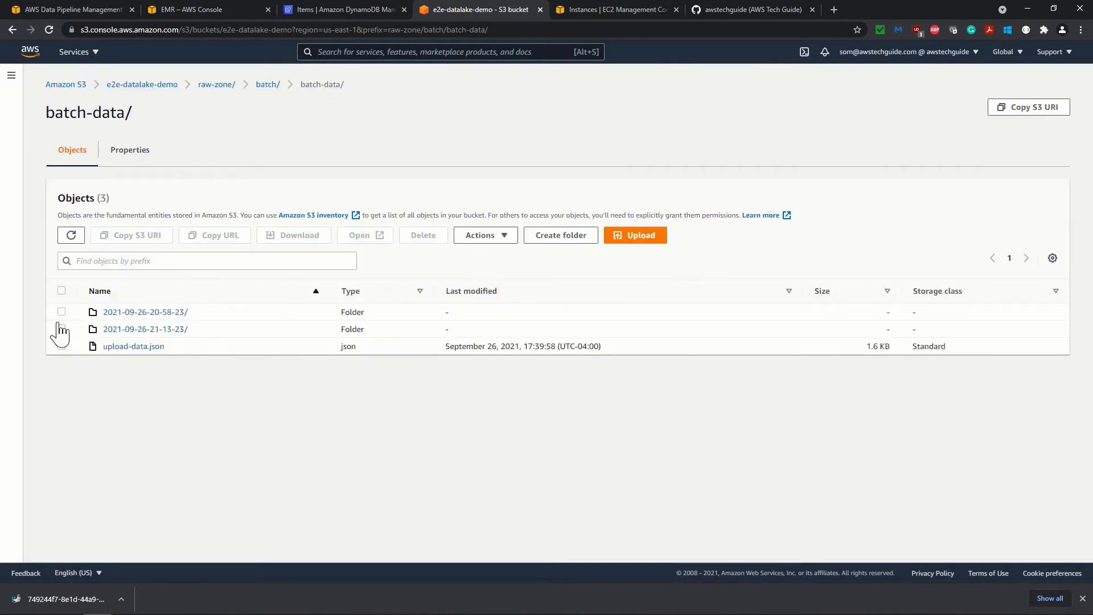
pyautogui.click(61, 312)
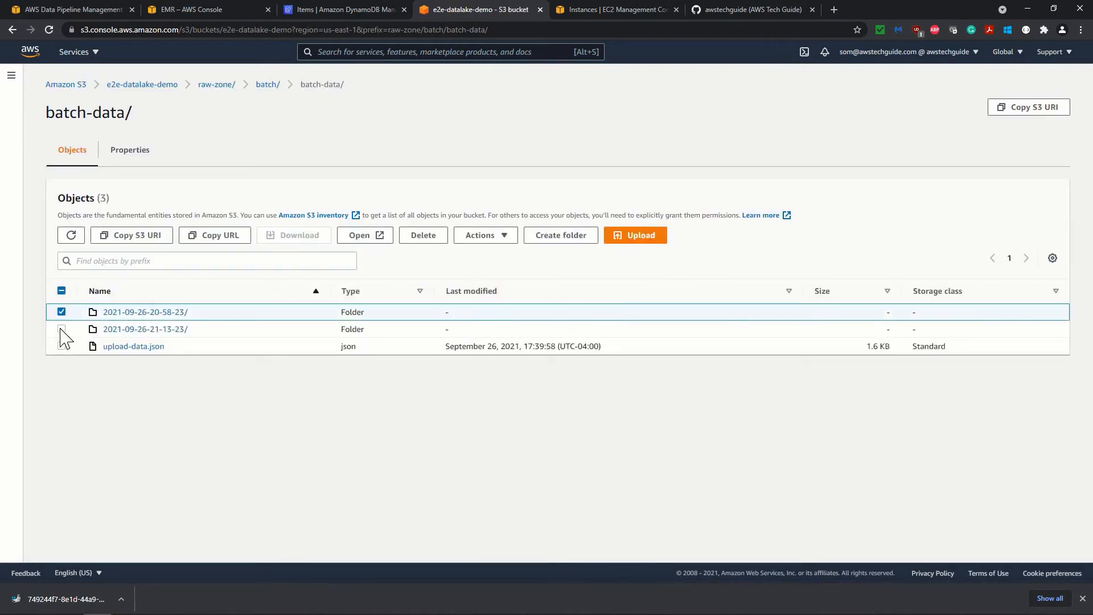
pyautogui.click(90, 325)
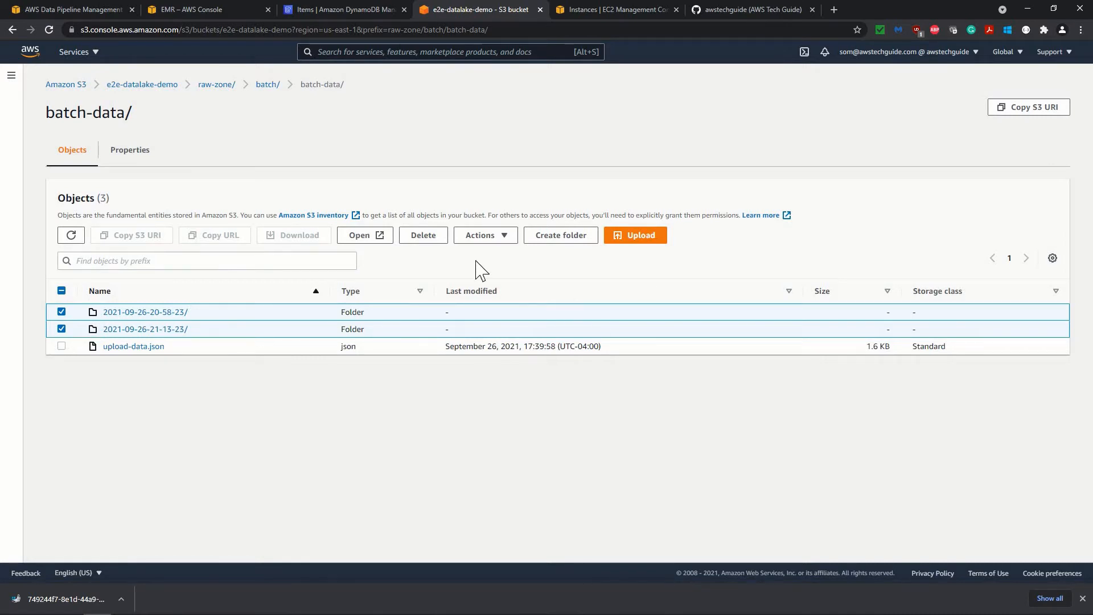
pyautogui.click(430, 241)
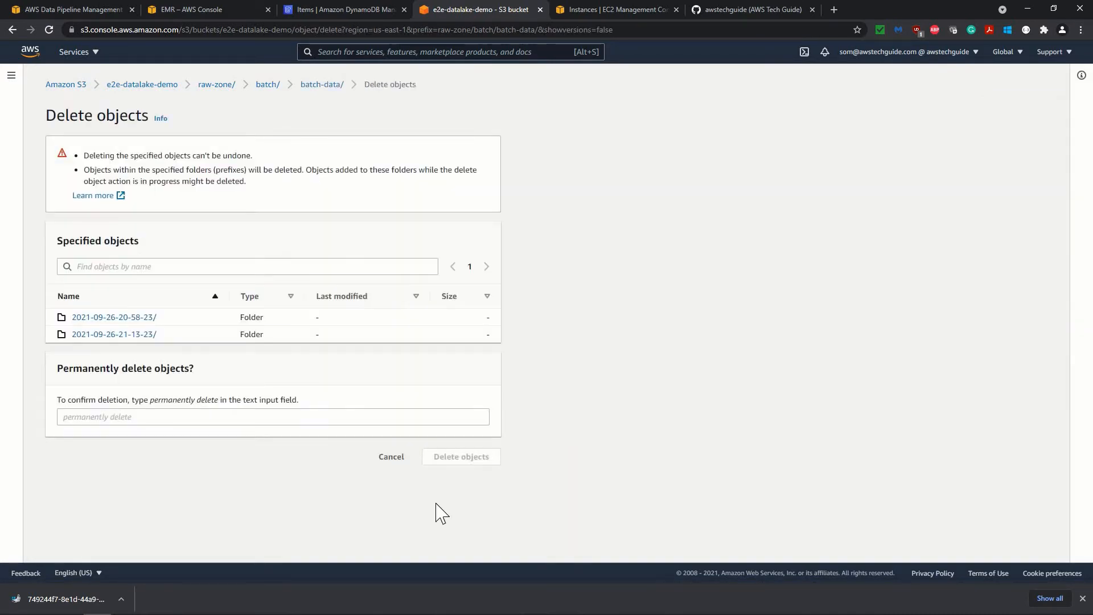
pyautogui.moveTo(150, 399); pyautogui.dragTo(217, 400)
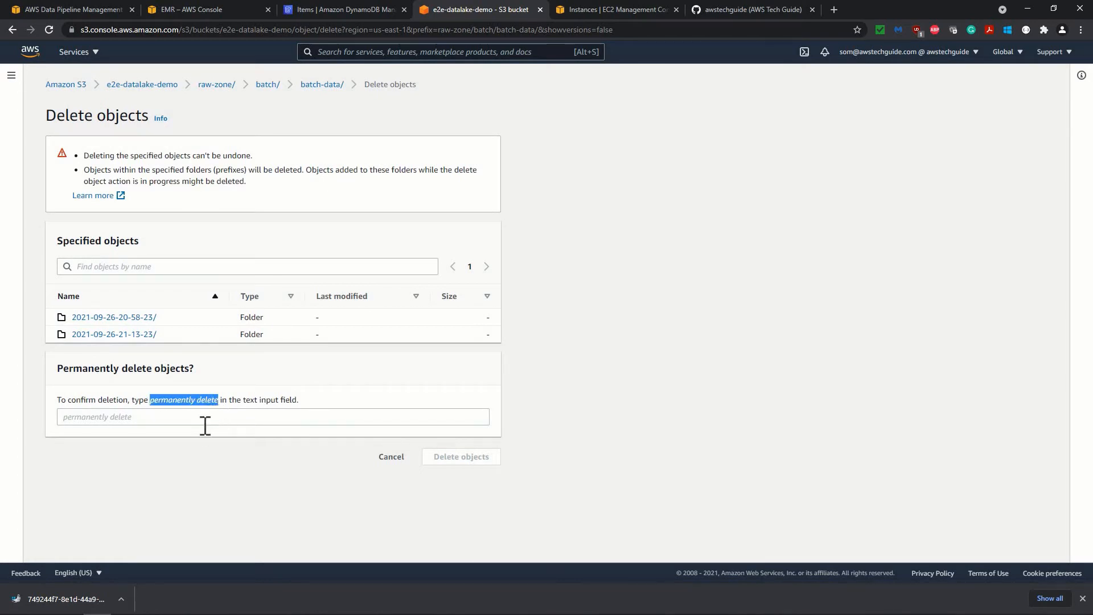
pyautogui.click(212, 422)
pyautogui.write('permanently delete')
pyautogui.click(462, 456)
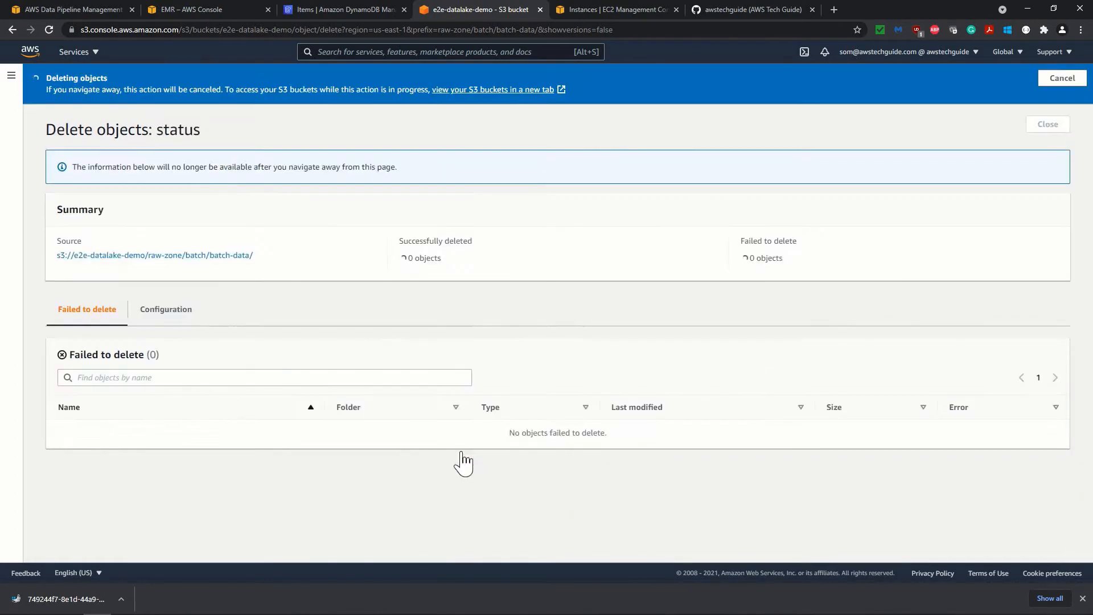
pyautogui.click(1064, 125)
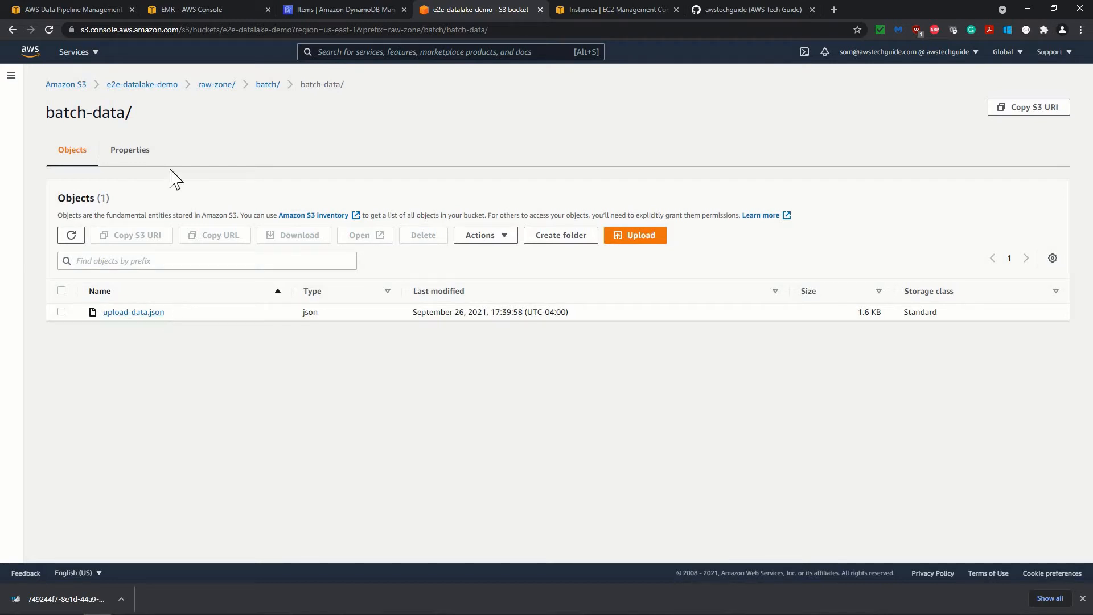
# Step: Return to the Create Pipeline page and set the input S3 folder to s3://e2e-datalake-demo/raw-zone/batch/batch-data/
pyautogui.moveTo(349, 83); pyautogui.dragTo(429, 103)
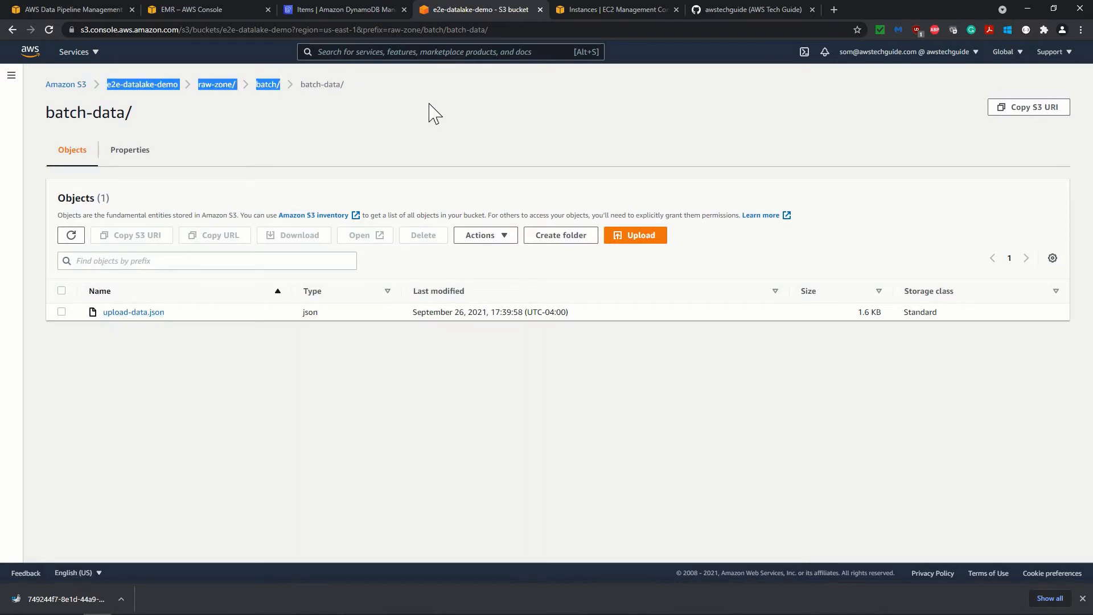
pyautogui.click(428, 105)
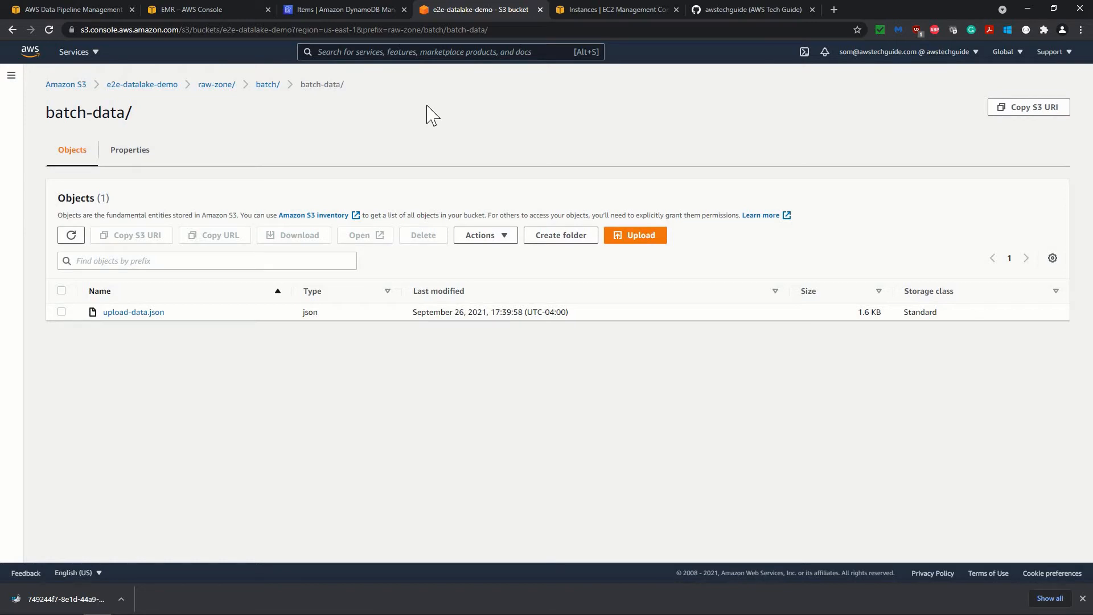
pyautogui.click(68, 10)
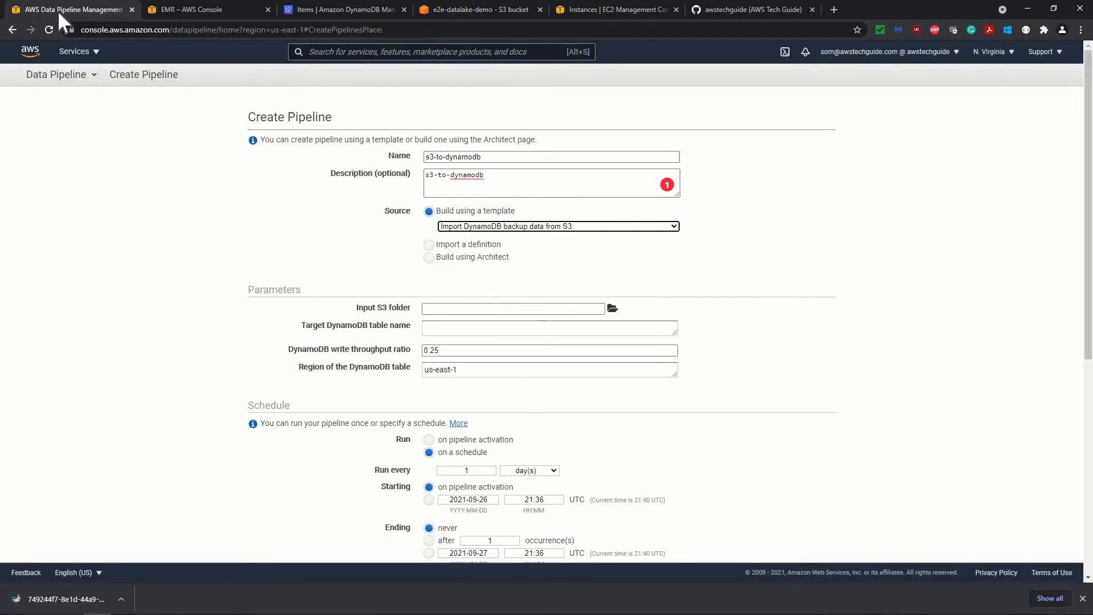
pyautogui.click(612, 310)
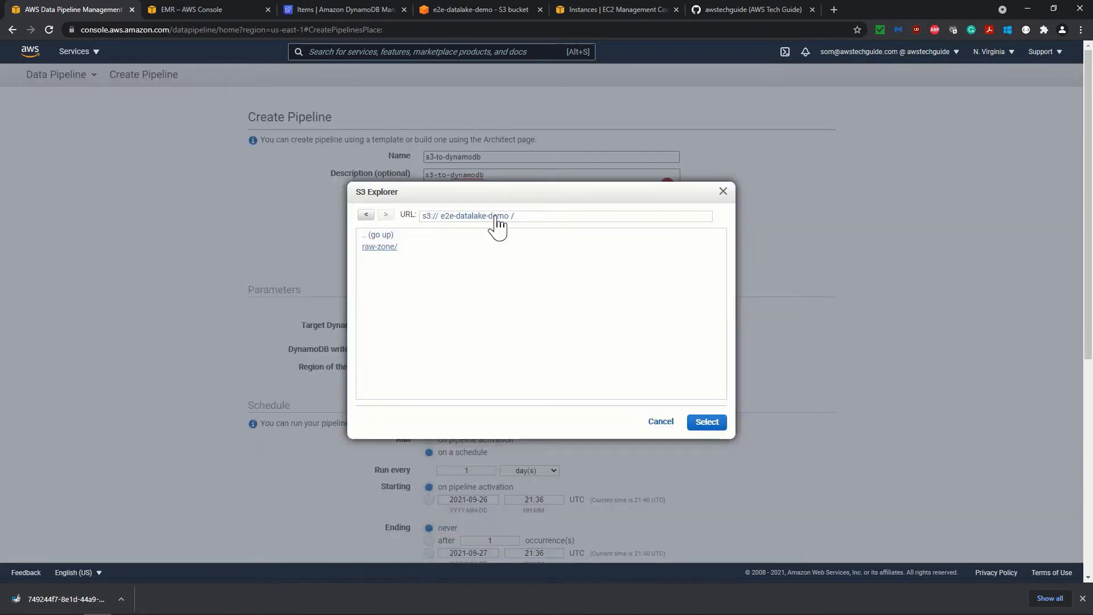
pyautogui.click(374, 248)
pyautogui.click(377, 249)
pyautogui.click(389, 249)
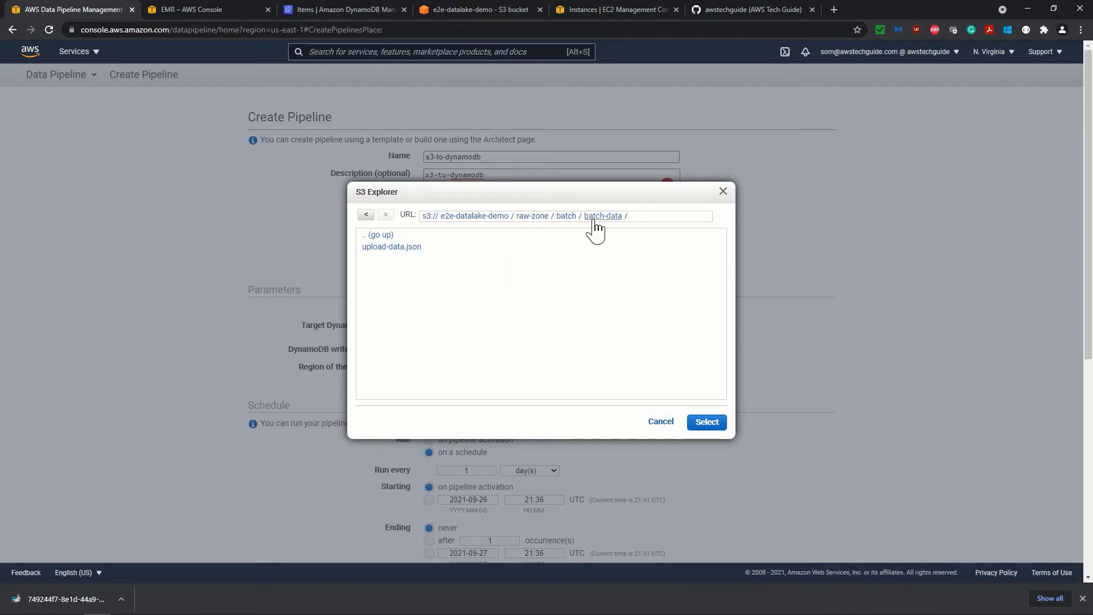
pyautogui.click(707, 422)
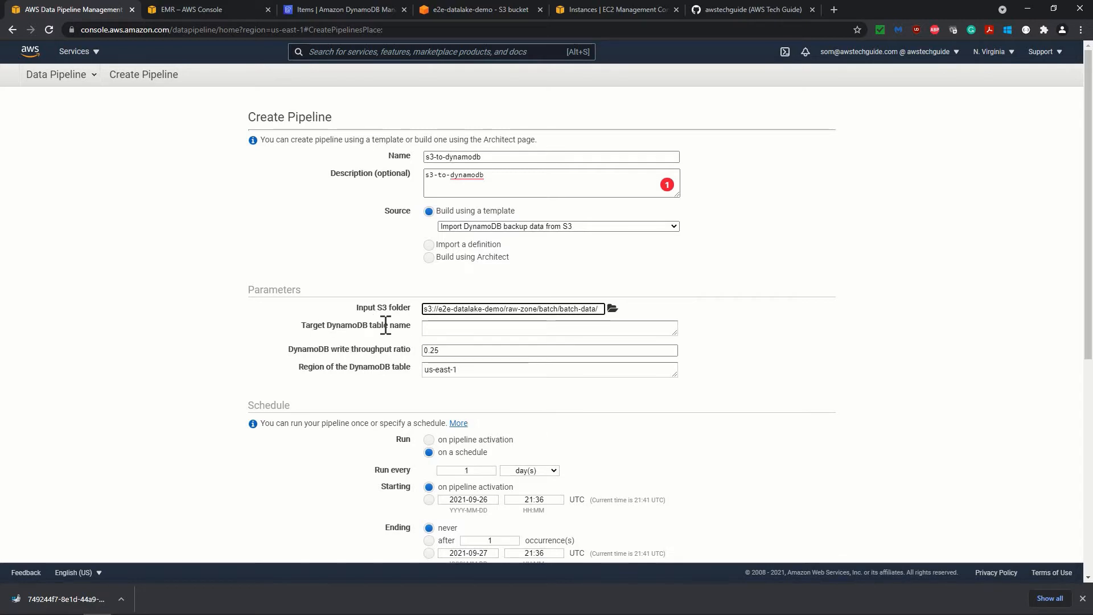
# Step: Set the target DynamoDB table name to policydata and check the region code in the console's region list
pyautogui.click(473, 326)
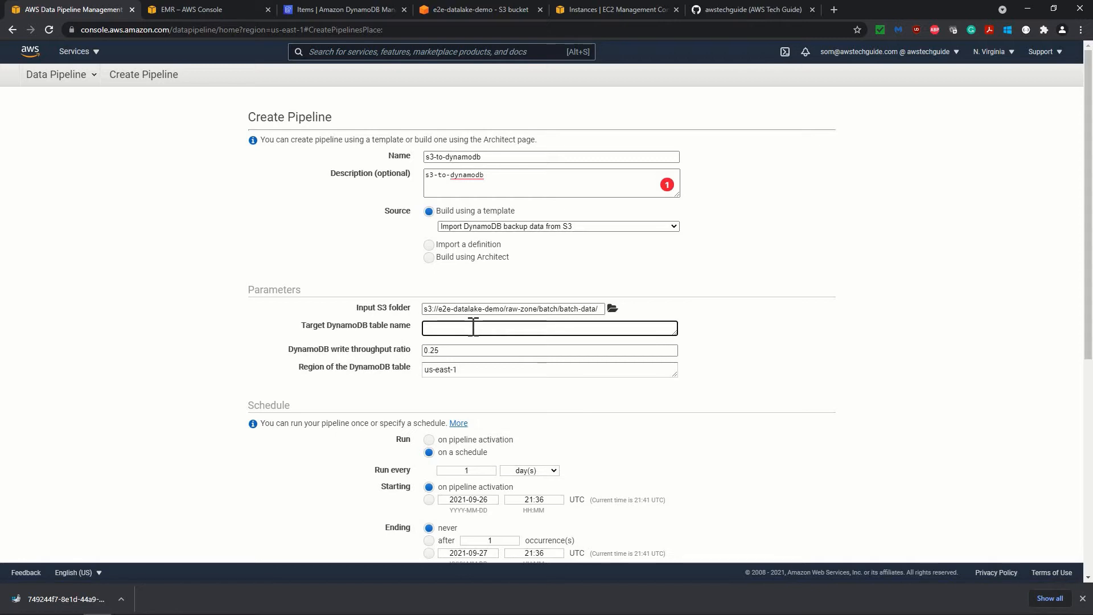
pyautogui.write('policydata')
pyautogui.click(247, 407)
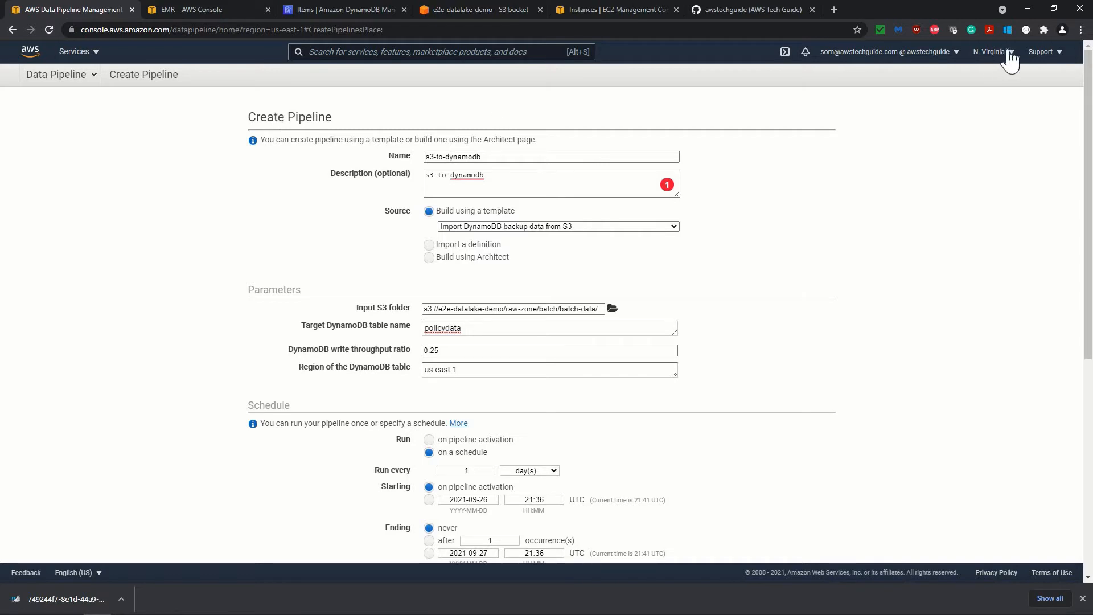
pyautogui.click(992, 52)
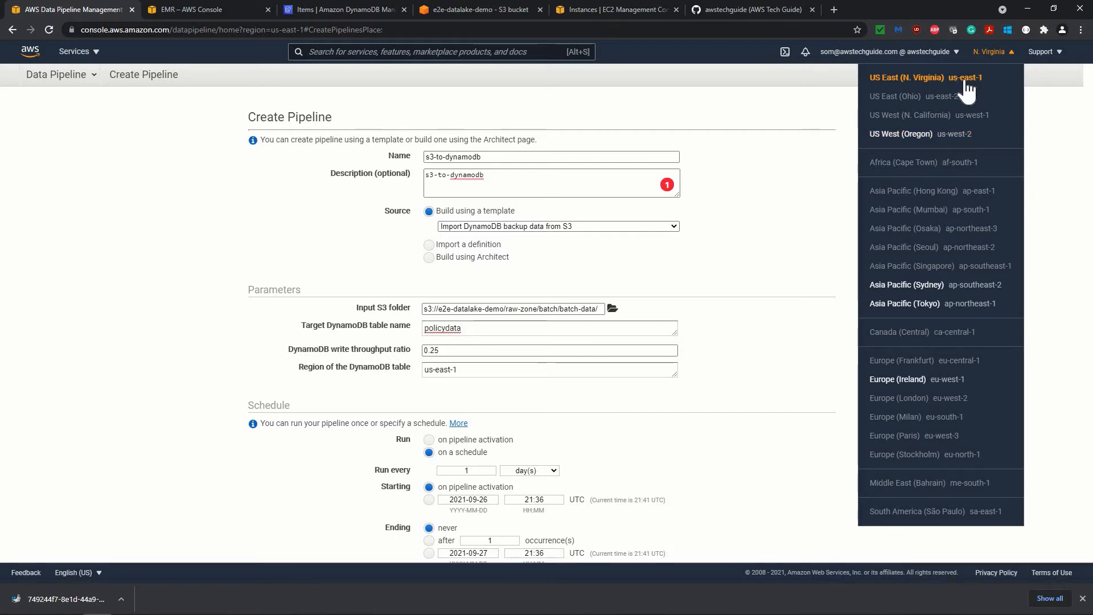
pyautogui.click(762, 251)
# Step: Schedule the pipeline to run every 15 minutes and end after 10 occurrences
pyautogui.scroll(-5, 757, 253)
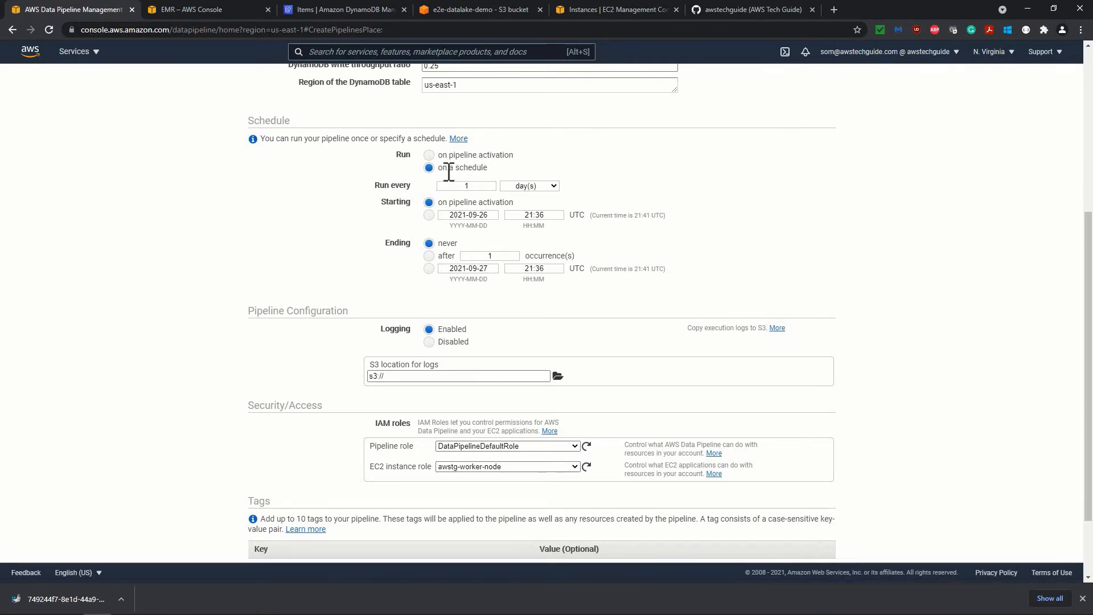
pyautogui.click(525, 188)
pyautogui.click(524, 202)
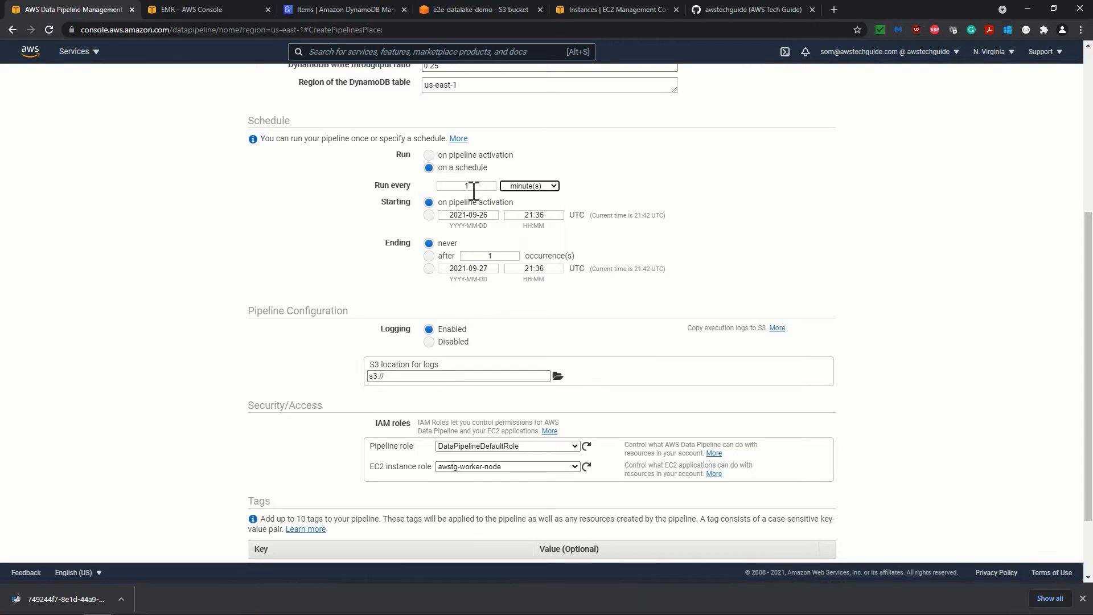
pyautogui.click(474, 188)
pyautogui.press('Tab')
pyautogui.click(768, 180)
pyautogui.click(499, 254)
pyautogui.write('0')
pyautogui.click(824, 230)
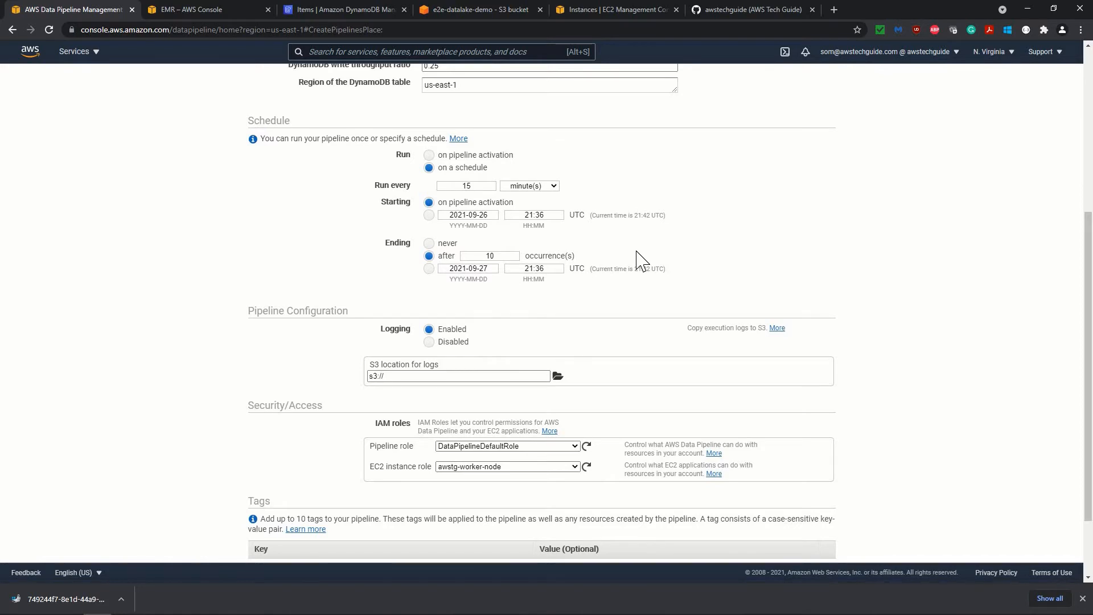
# Step: Set the S3 location for logs to s3://e2e-datalake-demo/raw-zone/batch/batch-log/
pyautogui.scroll(-2, 429, 262)
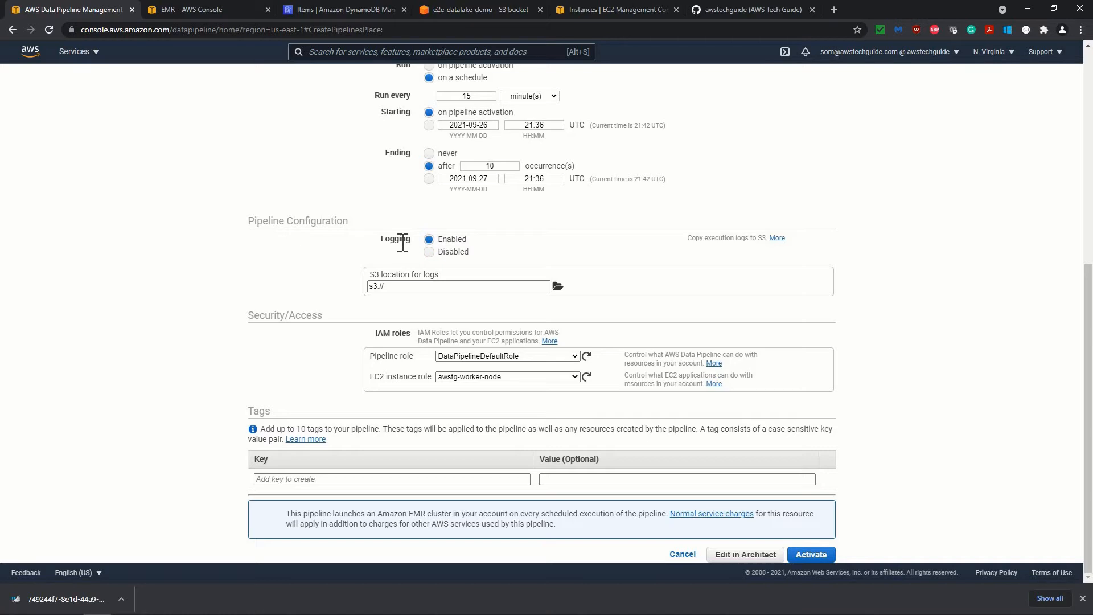
pyautogui.click(556, 287)
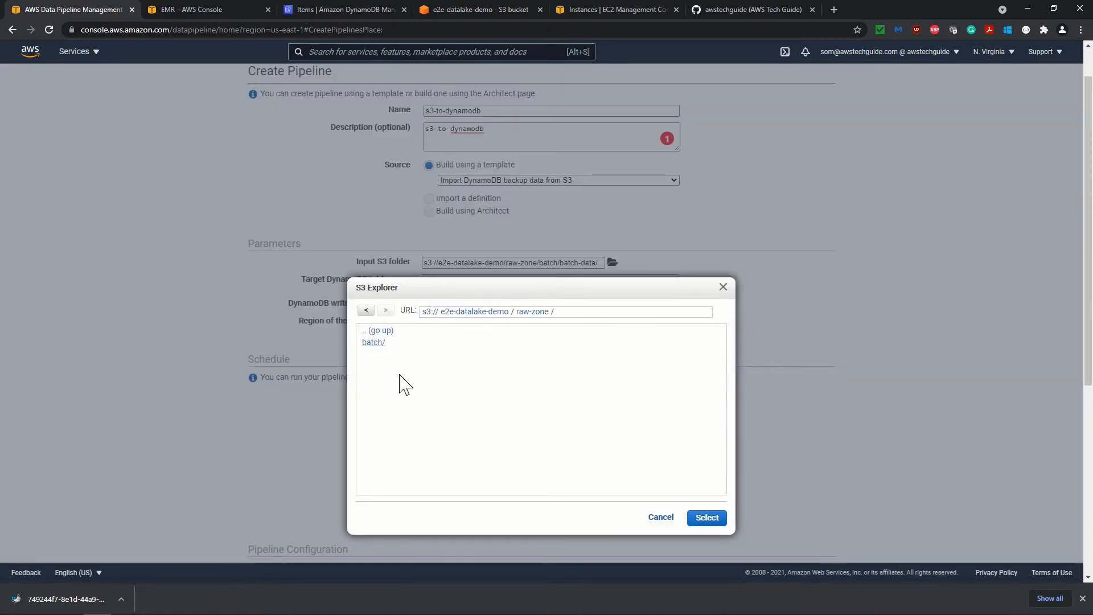
pyautogui.click(385, 354)
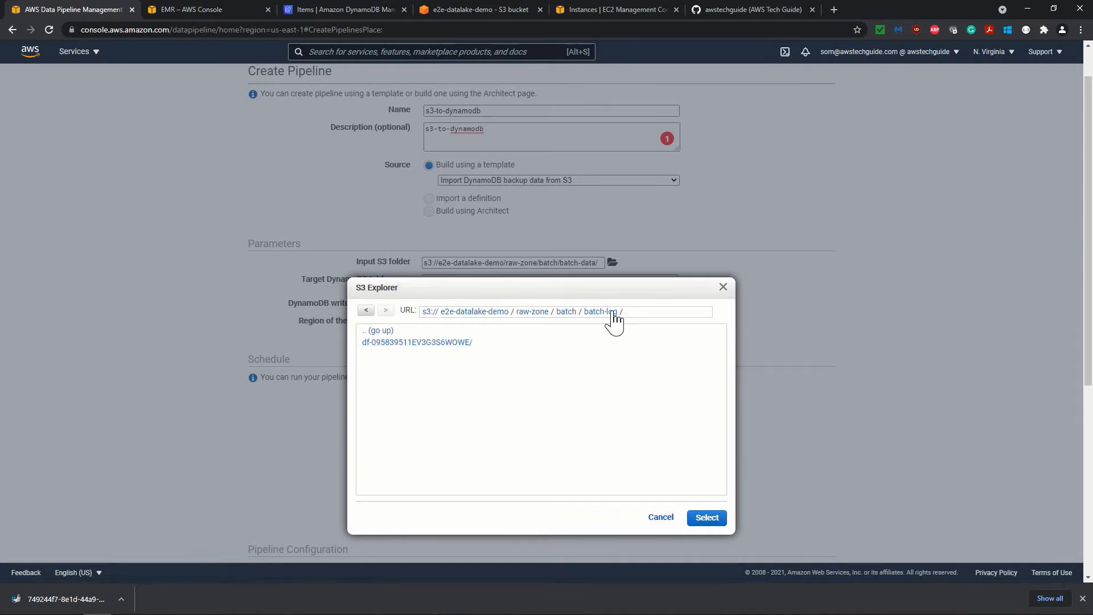
pyautogui.click(707, 518)
# Step: Set the EC2 instance role to DataPipelineDefaultResourceRole and open the pipeline for editing in Architect
pyautogui.scroll(-1, 214, 362)
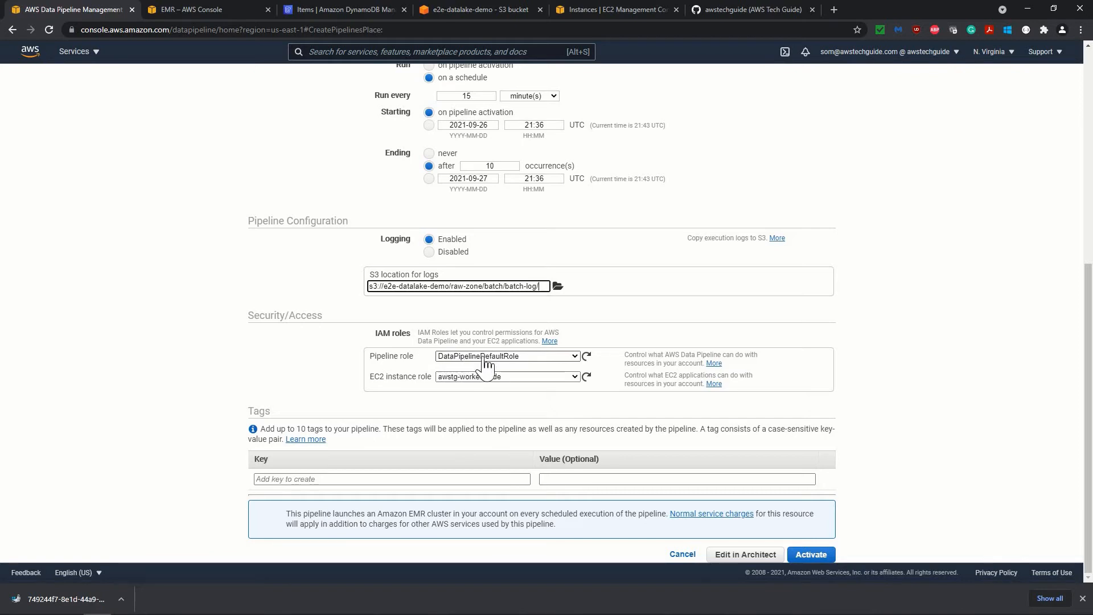
pyautogui.click(501, 377)
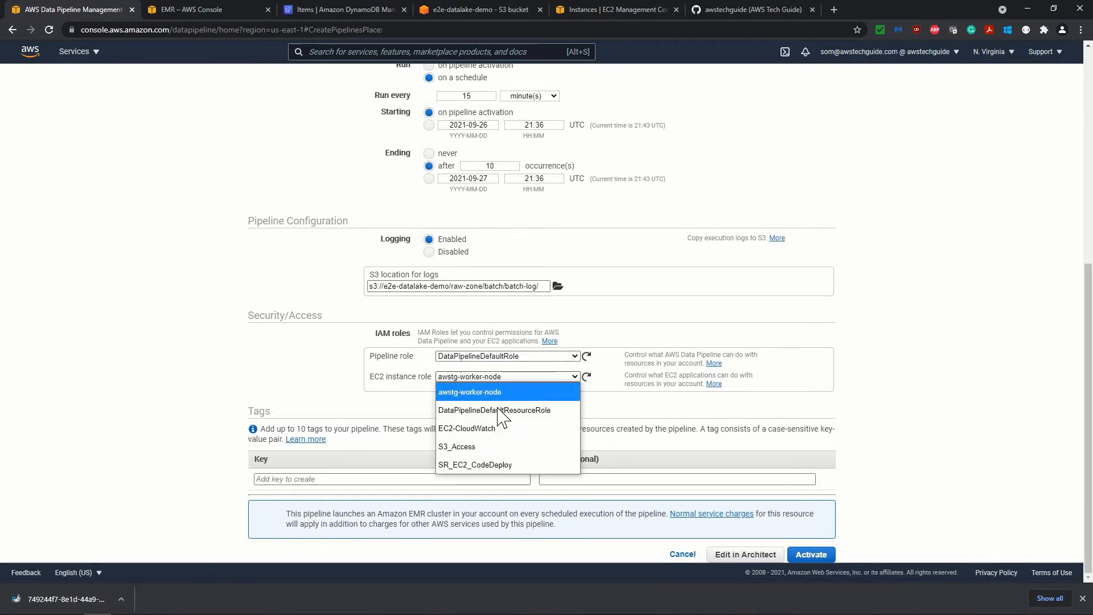
pyautogui.click(500, 411)
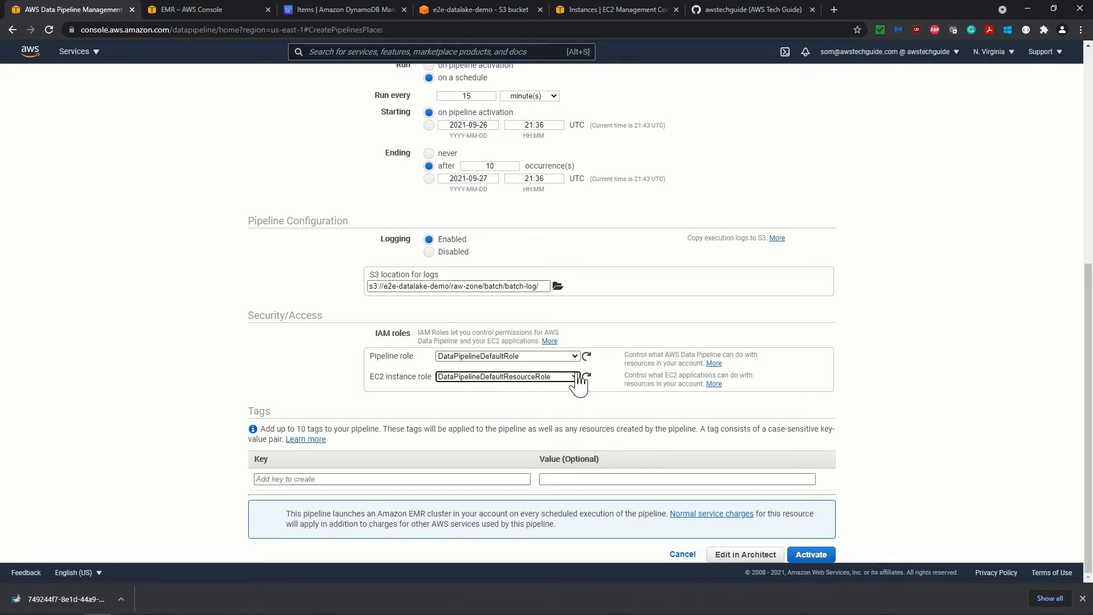
pyautogui.click(882, 384)
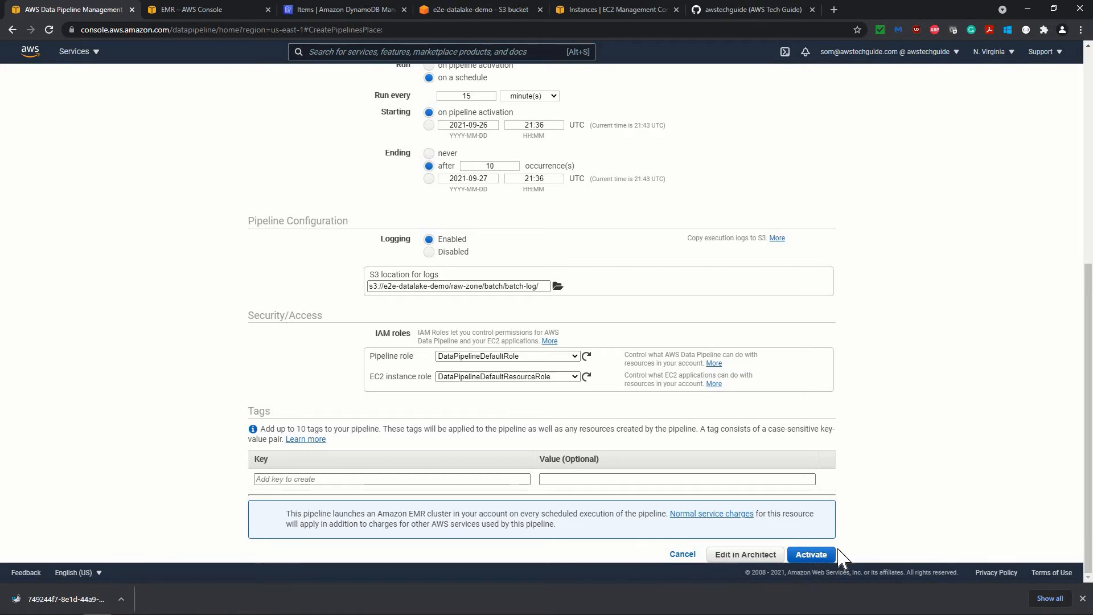
pyautogui.click(745, 555)
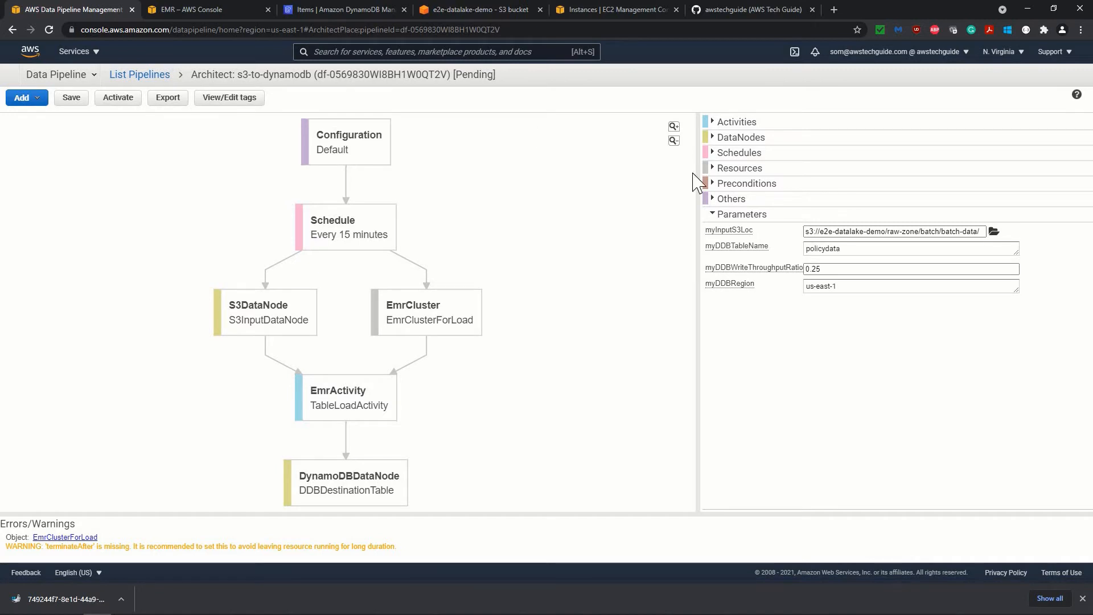
# Step: Check the 15-minute schedule and the S3 data node settings in Architect, and activate the s3-to-dynamodb pipeline
pyautogui.click(361, 242)
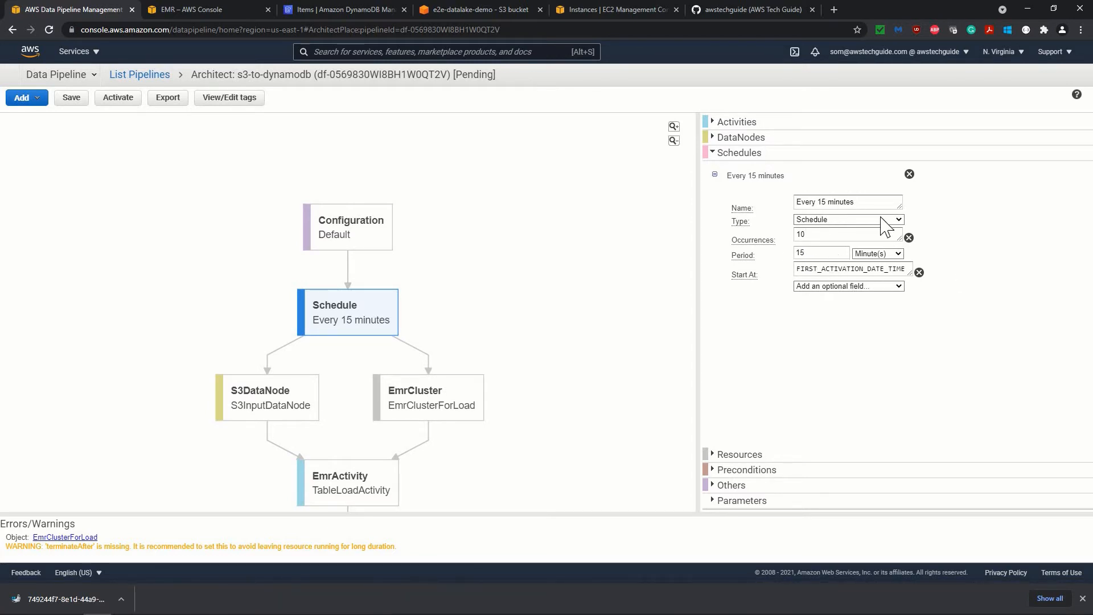
pyautogui.click(283, 398)
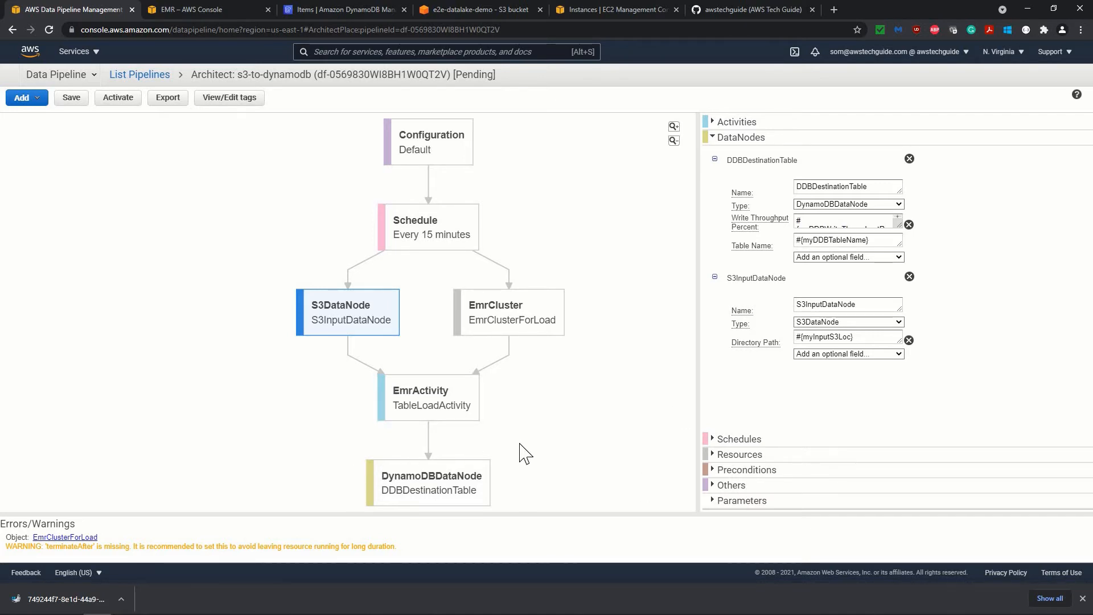
pyautogui.click(115, 101)
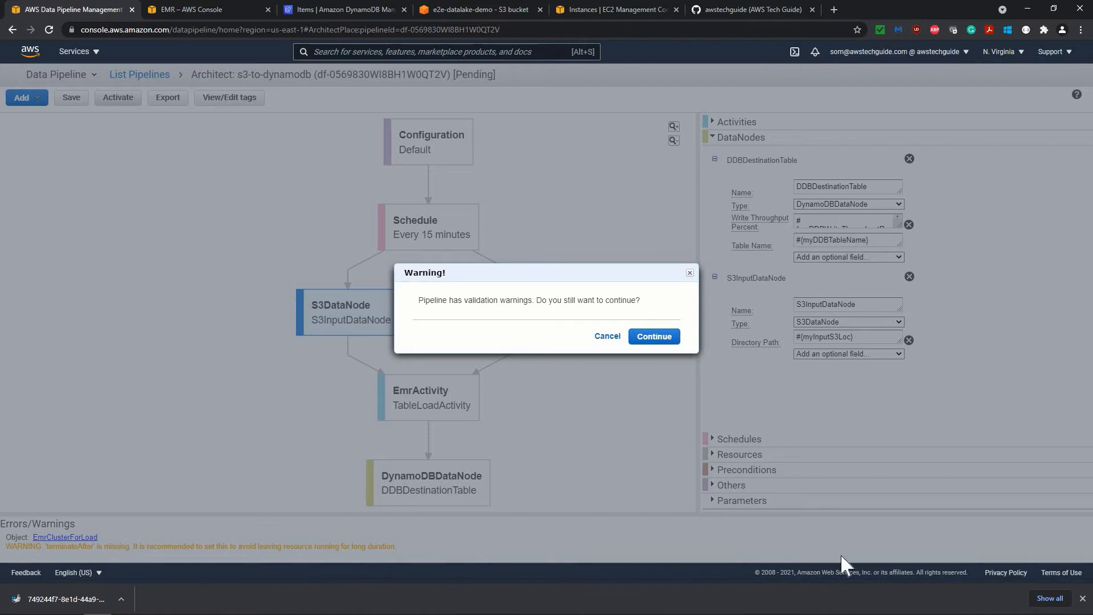
pyautogui.click(1082, 598)
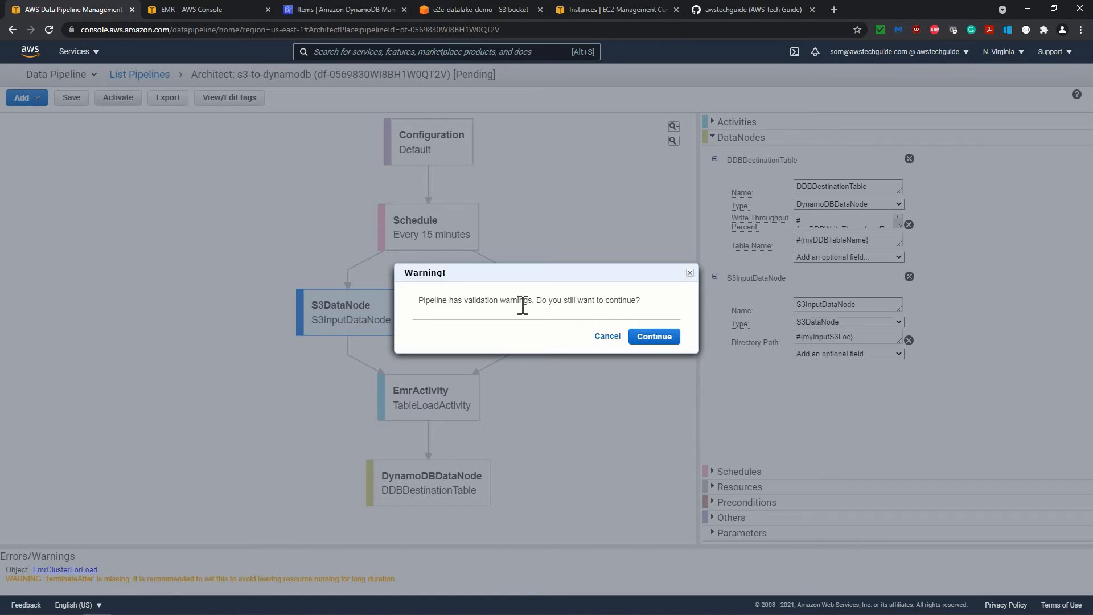
pyautogui.click(662, 341)
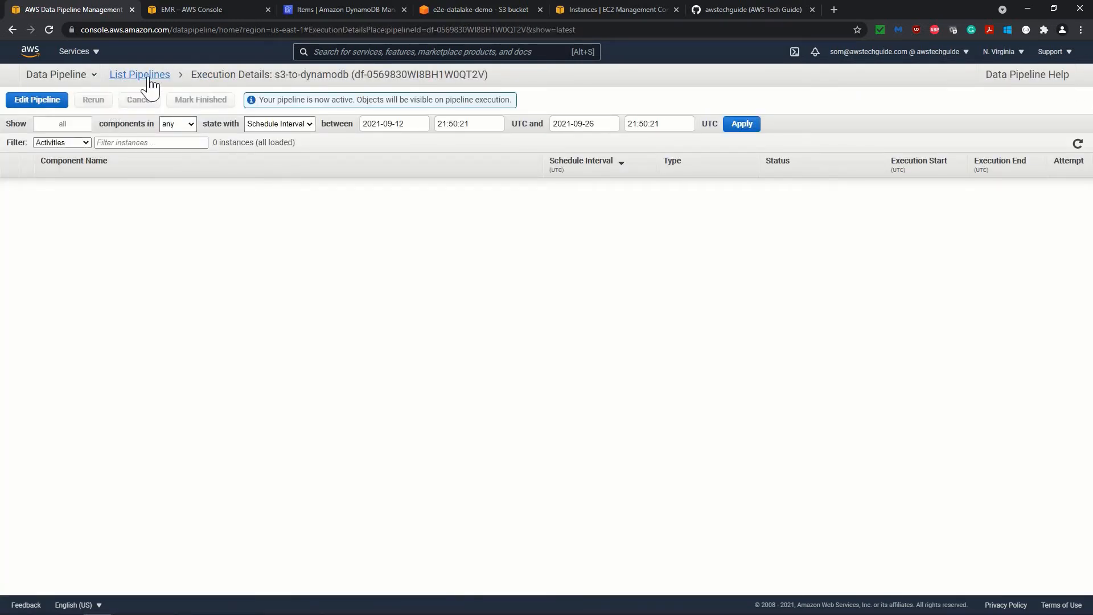
# Step: Refresh the pipeline's execution details and check the dependencies and EmrClusterForLoad status of TableLoadActivity
pyautogui.click(1078, 144)
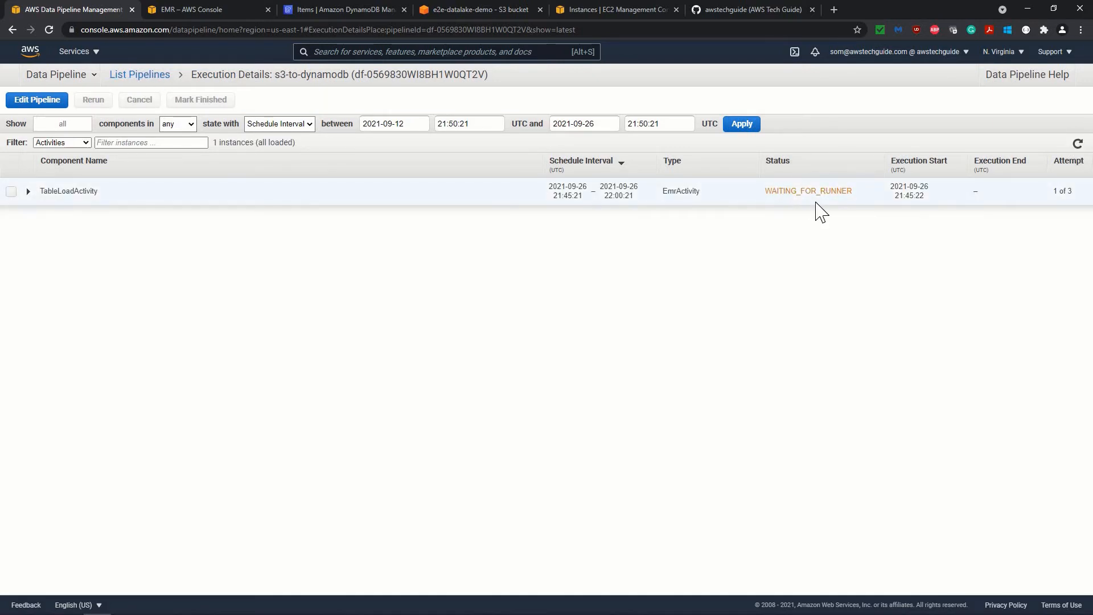
pyautogui.click(28, 192)
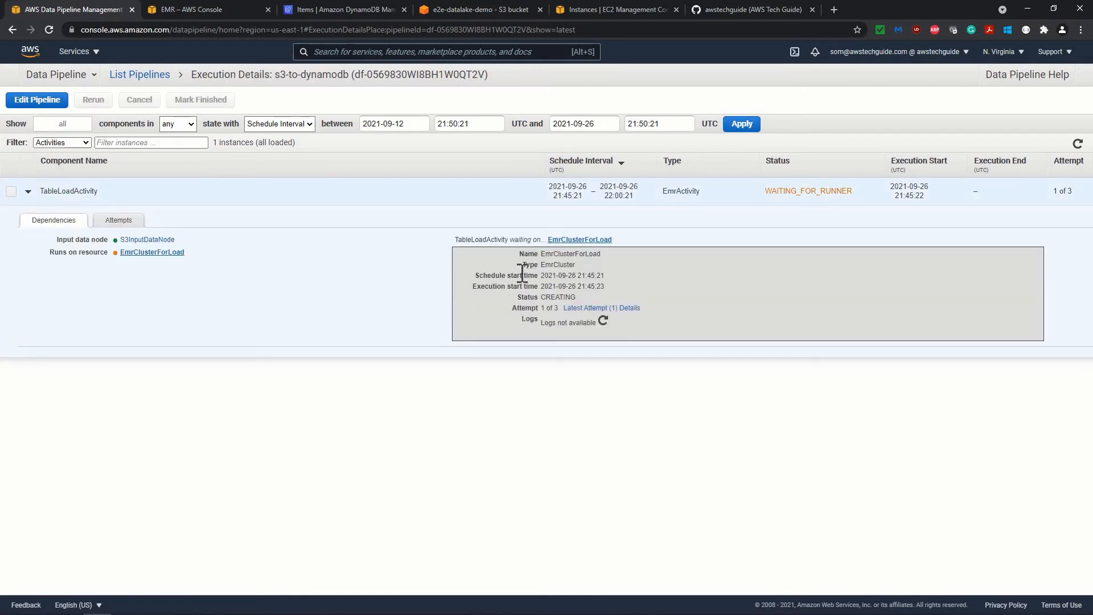
pyautogui.doubleClick(572, 296)
# Step: Find the EMR service by searching for emr and inspect the hardware and steps of the newest EmrClusterForLoad cluster
pyautogui.click(206, 8)
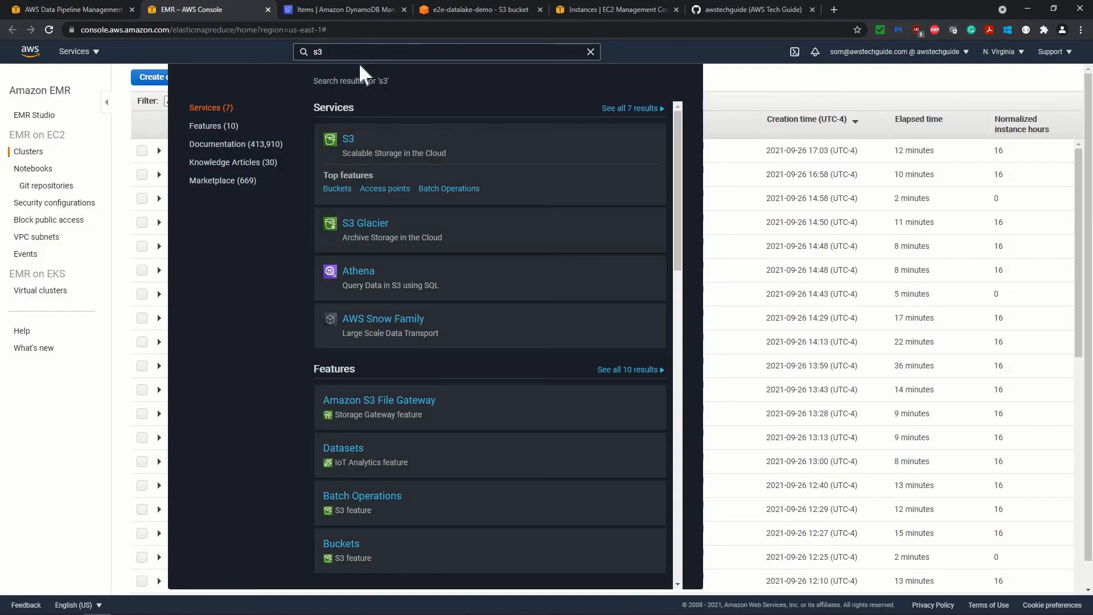
pyautogui.click(330, 51)
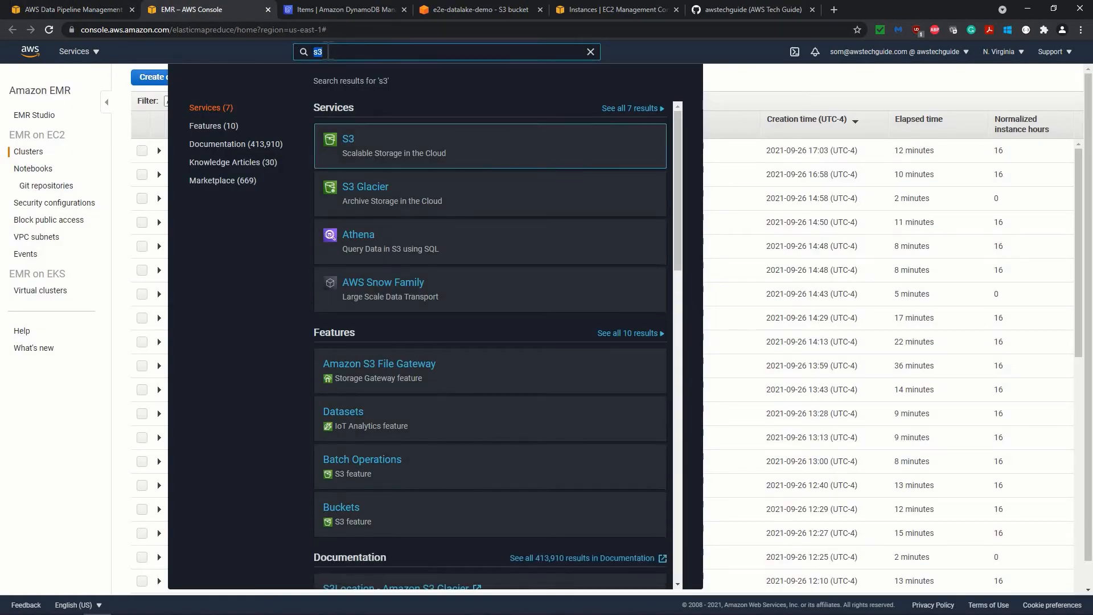
pyautogui.write('emr')
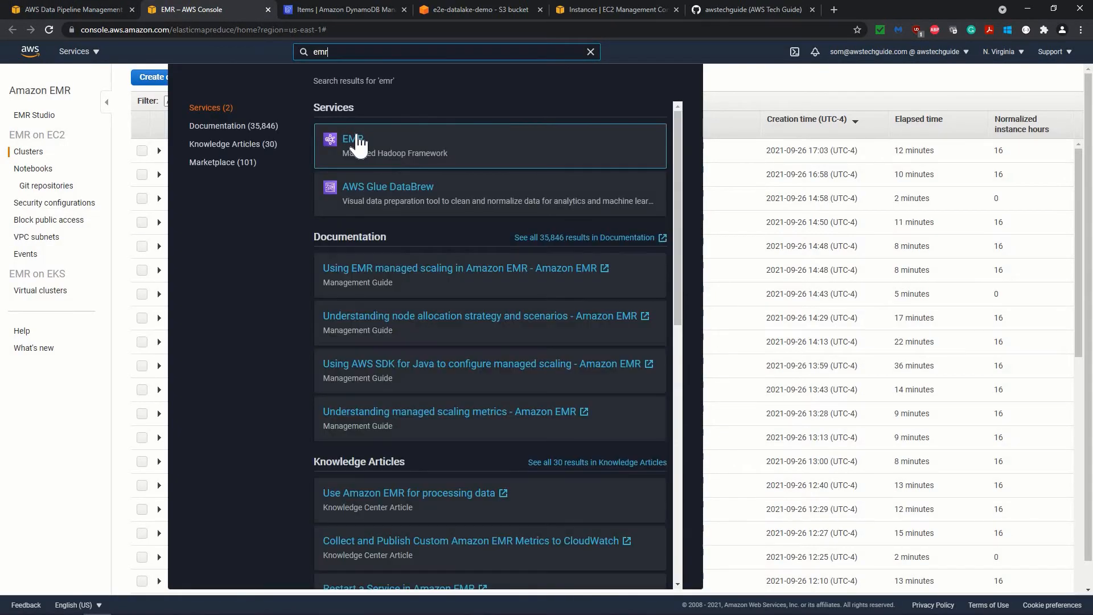
pyautogui.click(358, 144)
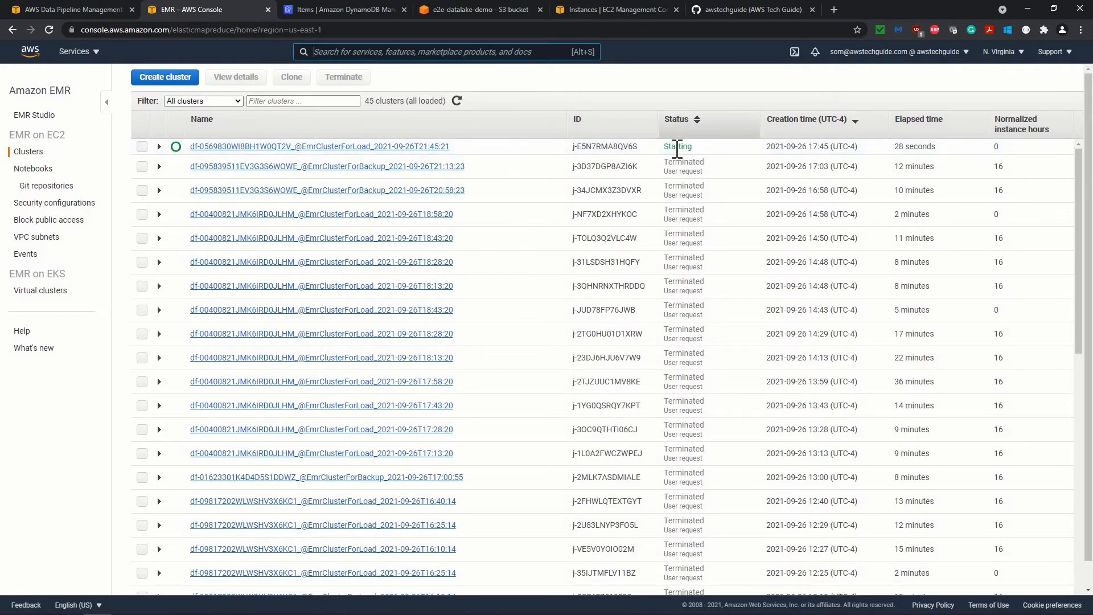
pyautogui.click(159, 147)
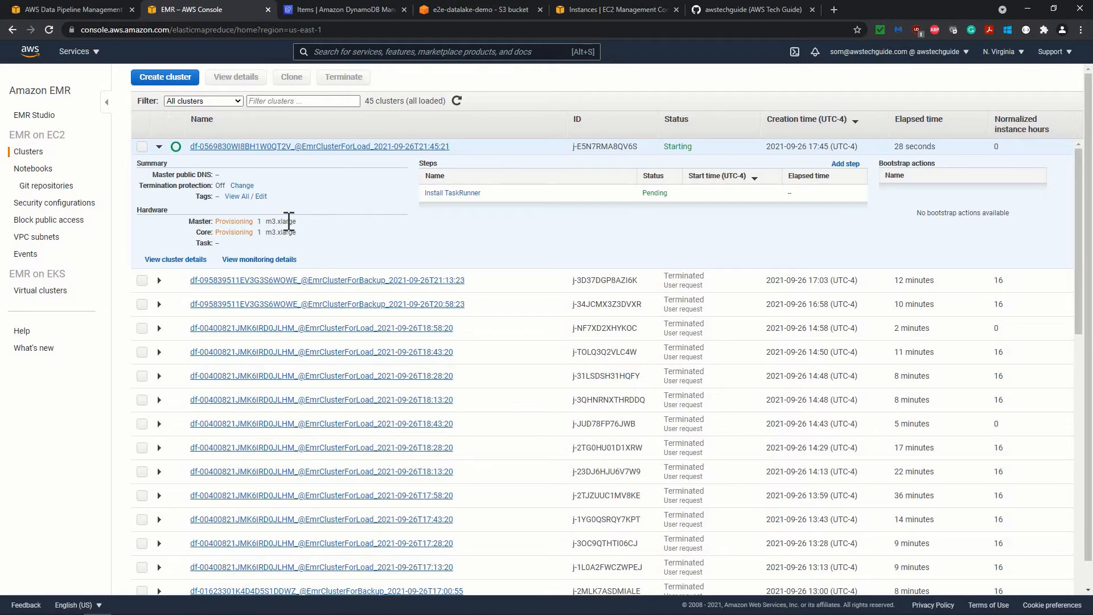
# Step: Refresh the EC2 instances list repeatedly to check the state of the instances launched for the cluster
pyautogui.click(609, 10)
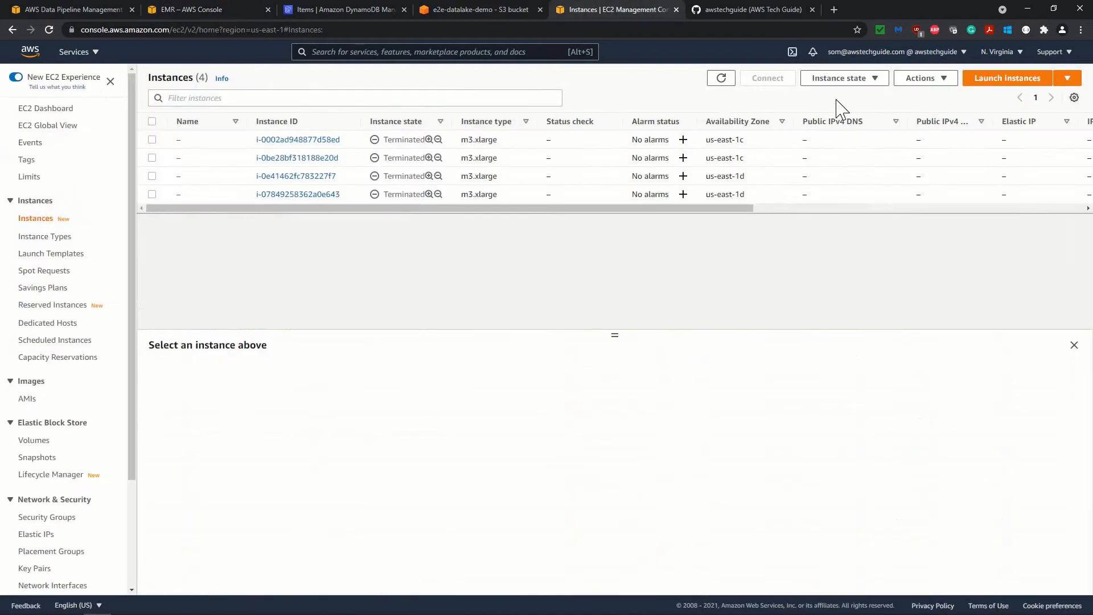
pyautogui.click(721, 78)
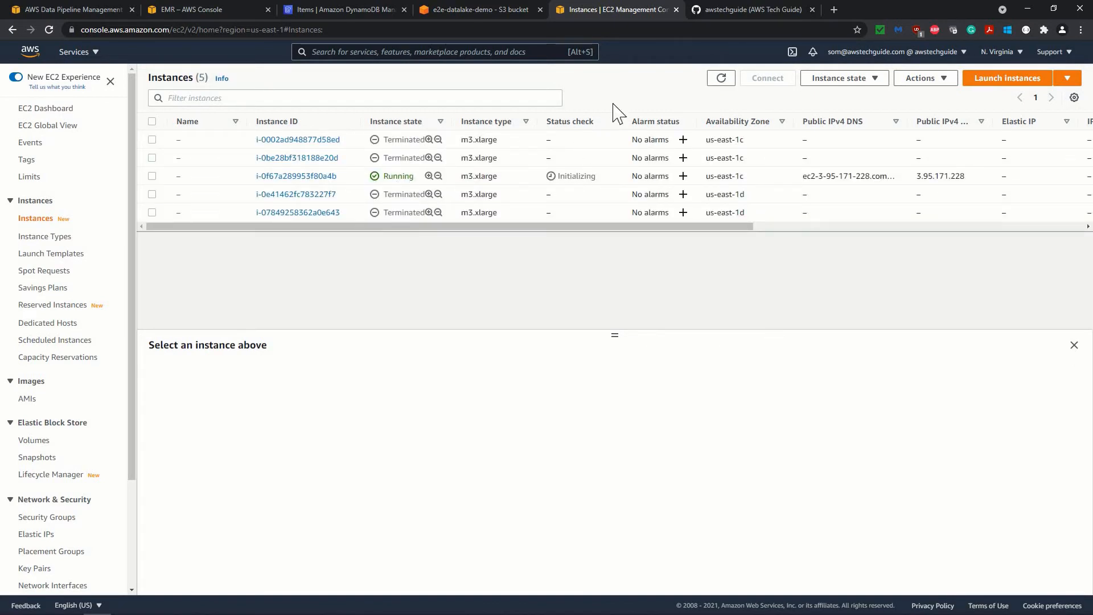
pyautogui.click(722, 80)
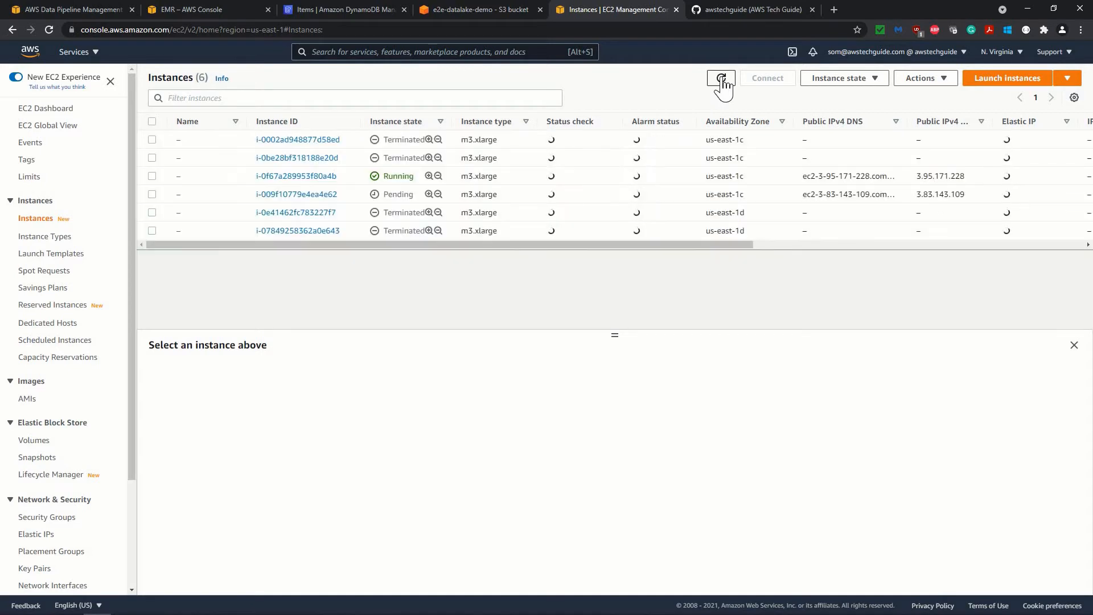
pyautogui.click(721, 78)
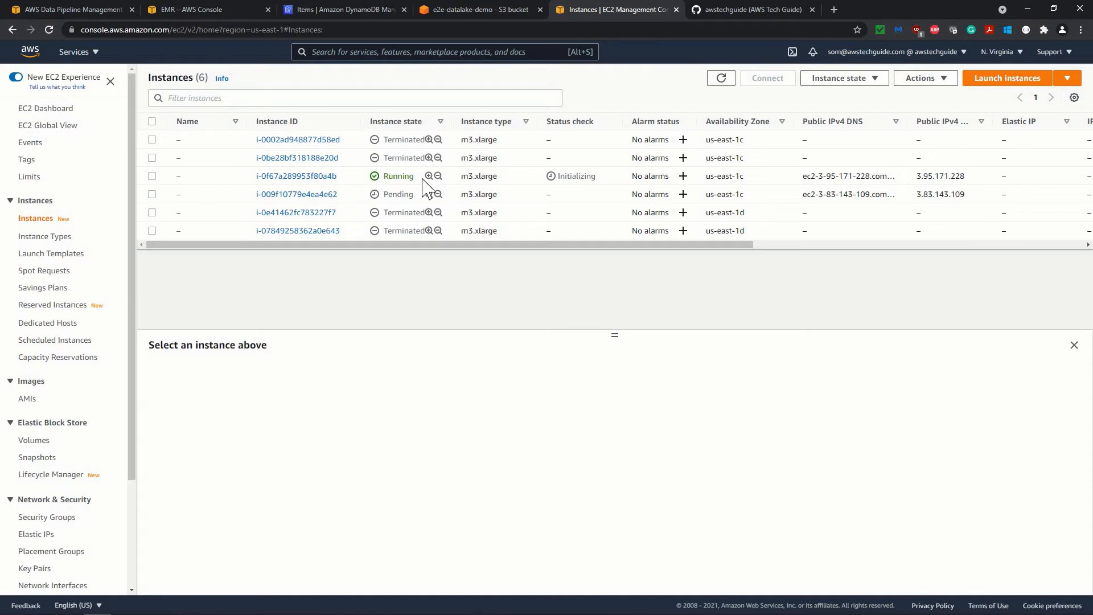
# Step: Return to the EMR cluster list, and switch to the presentation slide with the S3-to-DynamoDB import notes
pyautogui.click(227, 9)
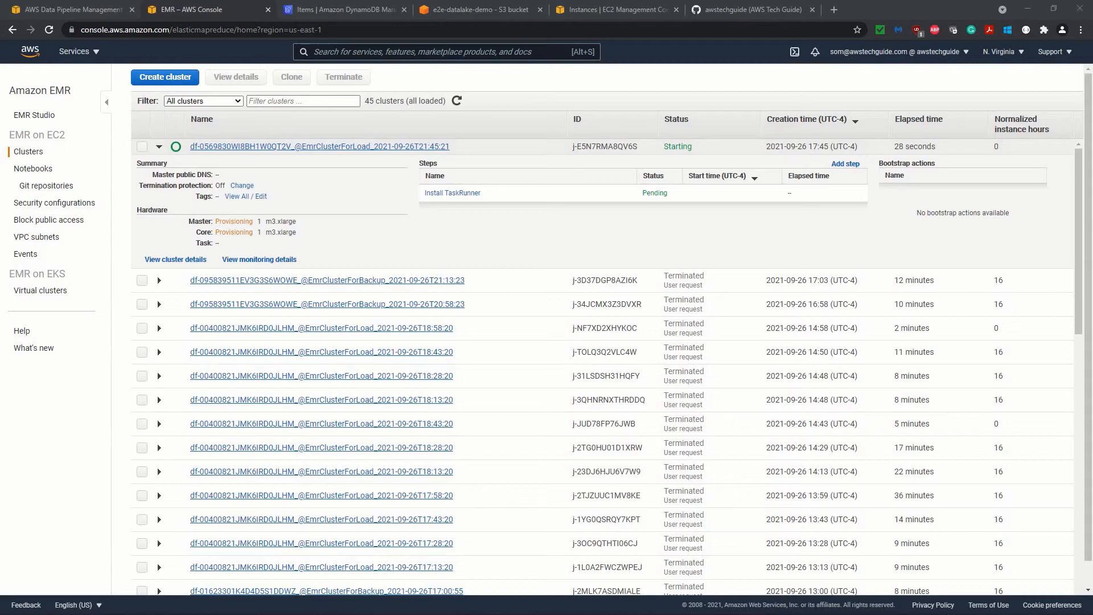
pyautogui.hotkey('alt', 'Tab')
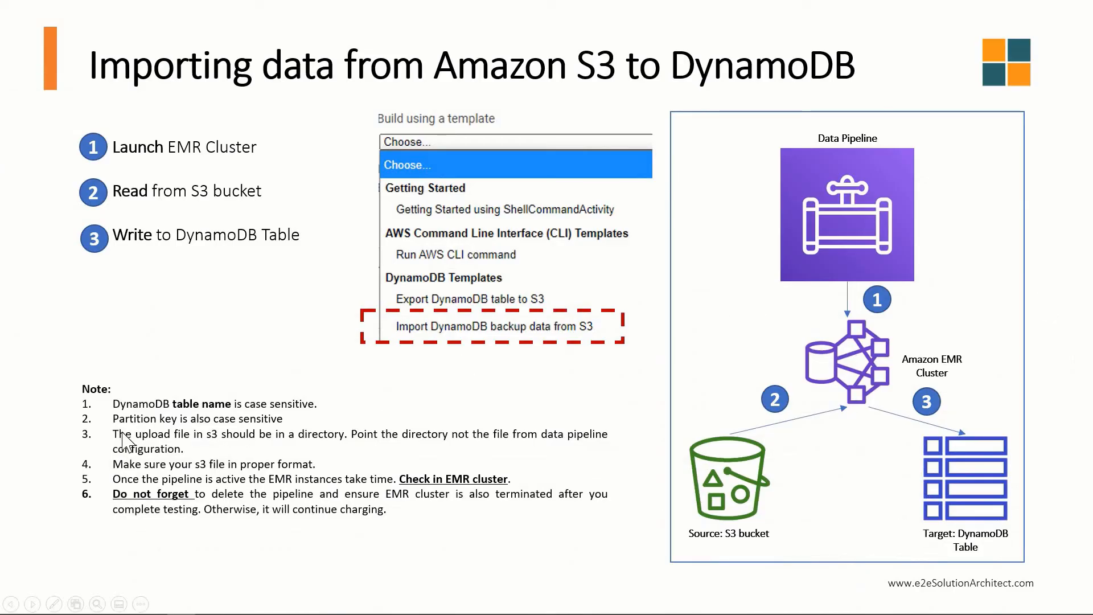
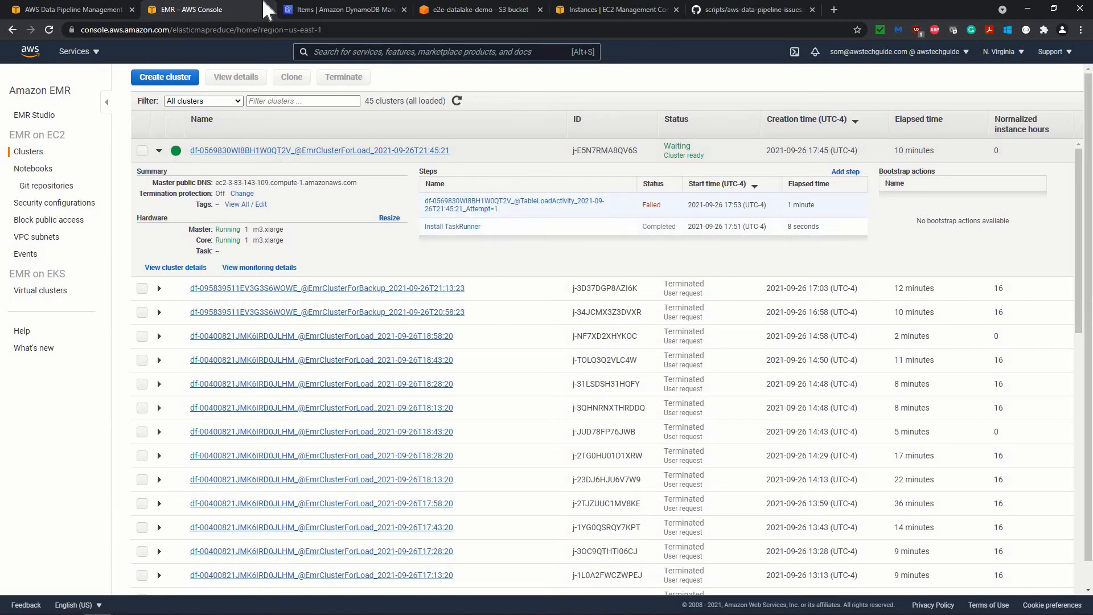
# Step: Return to the Data Pipeline console, refresh the execution details and show the attempts of TableLoadActivity
pyautogui.click(80, 10)
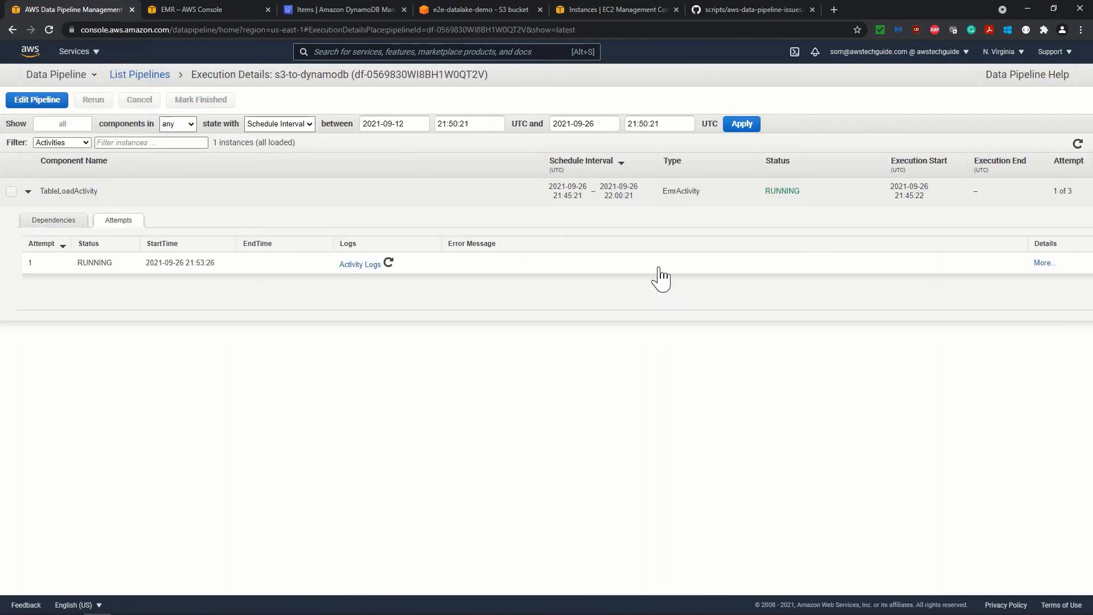
pyautogui.click(1079, 145)
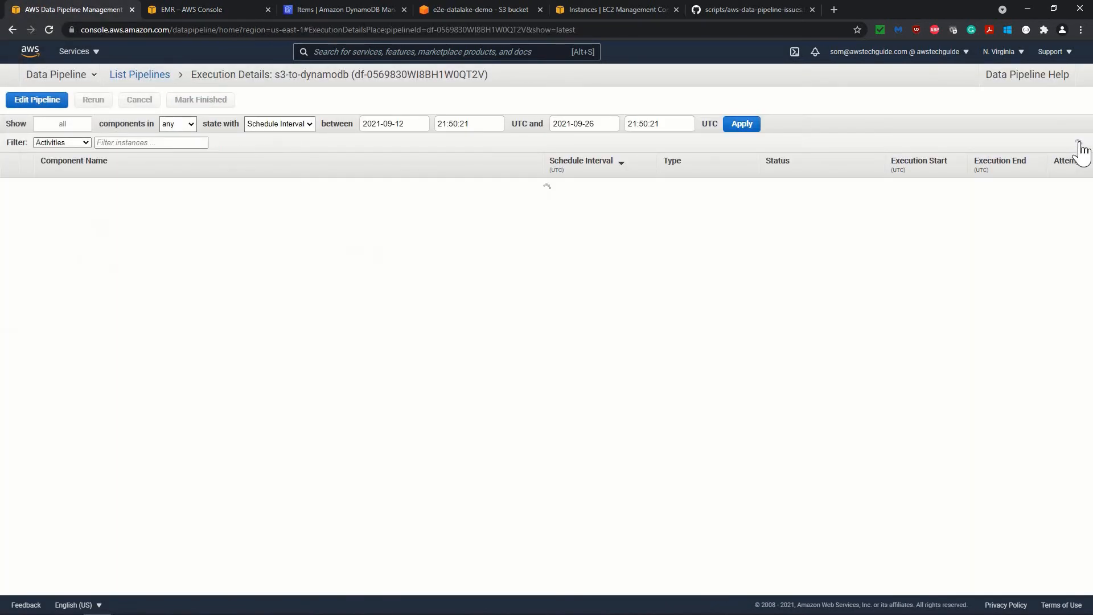
pyautogui.click(28, 191)
pyautogui.click(120, 222)
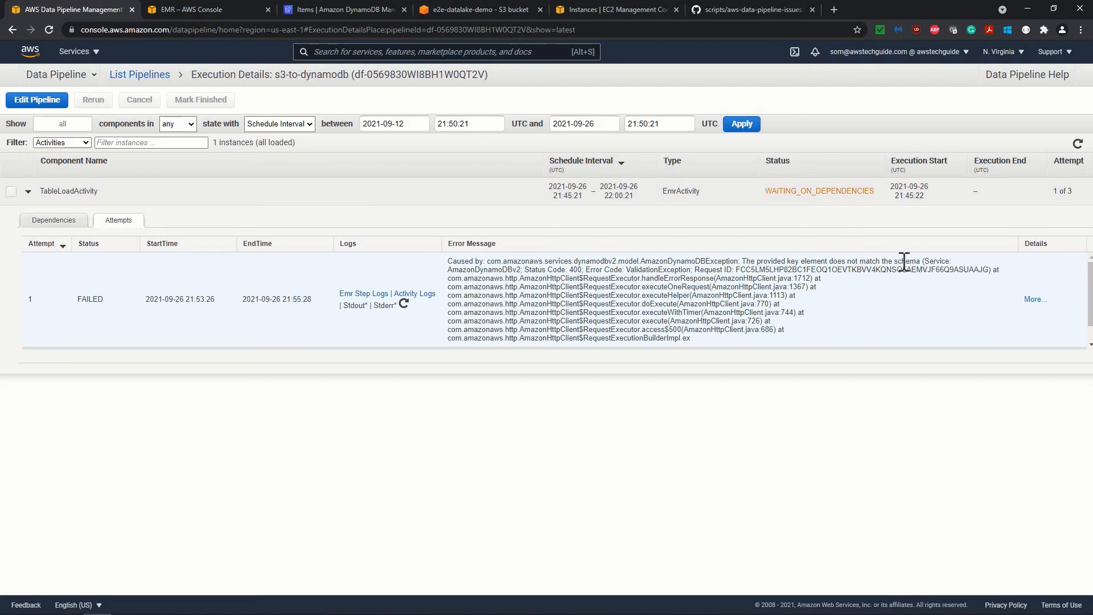
# Step: Examine the first attempt's full error details and locate the DynamoDB exception message in its activity logs
pyautogui.click(1031, 302)
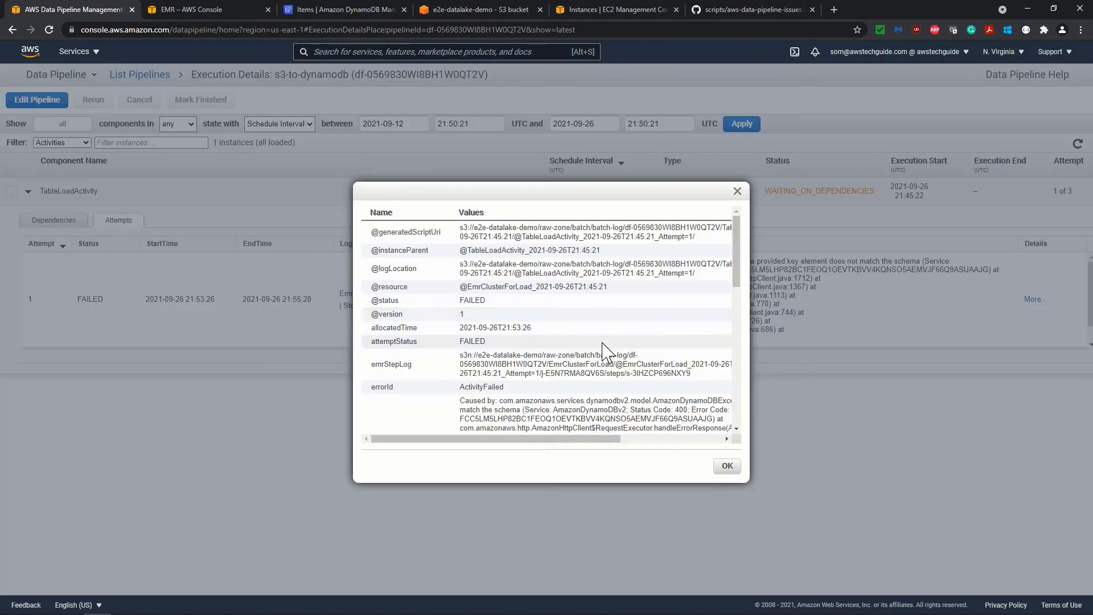
pyautogui.scroll(-5, 603, 349)
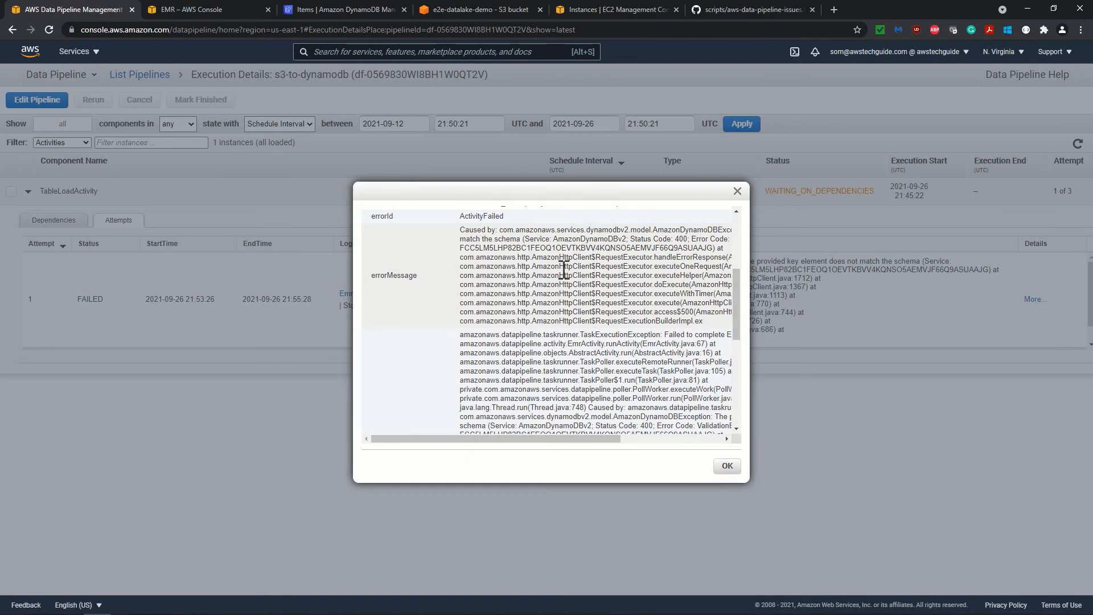
pyautogui.click(738, 192)
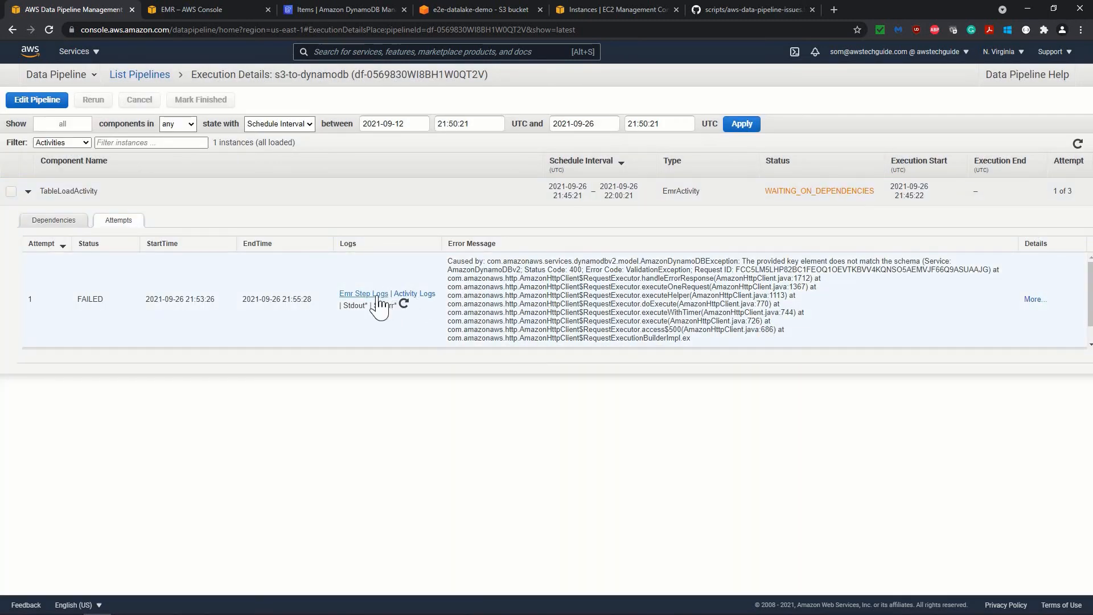
pyautogui.click(408, 295)
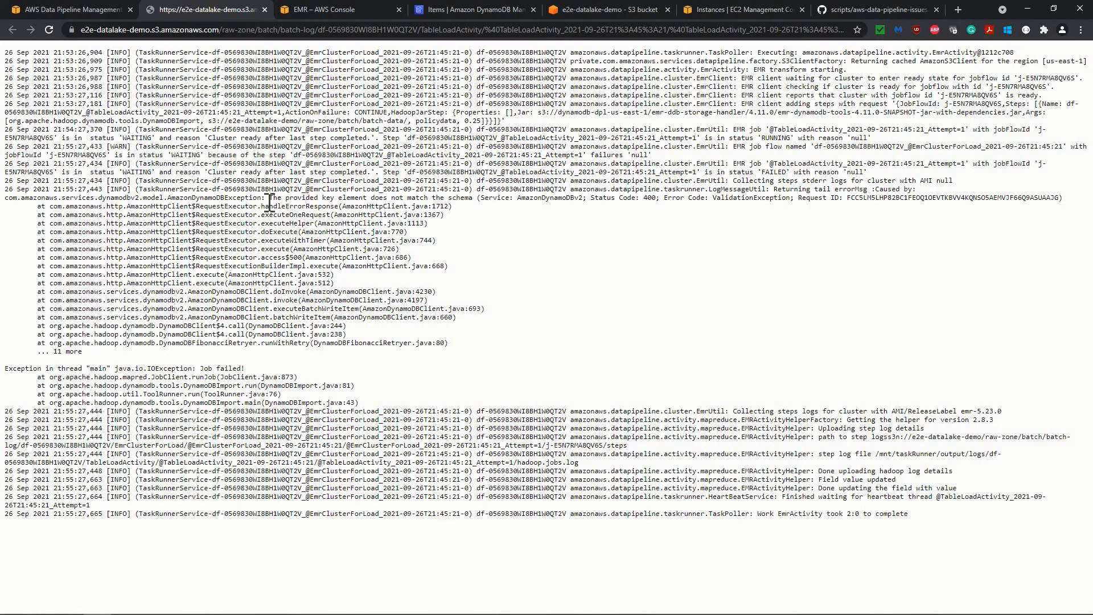
pyautogui.moveTo(269, 197); pyautogui.dragTo(476, 200)
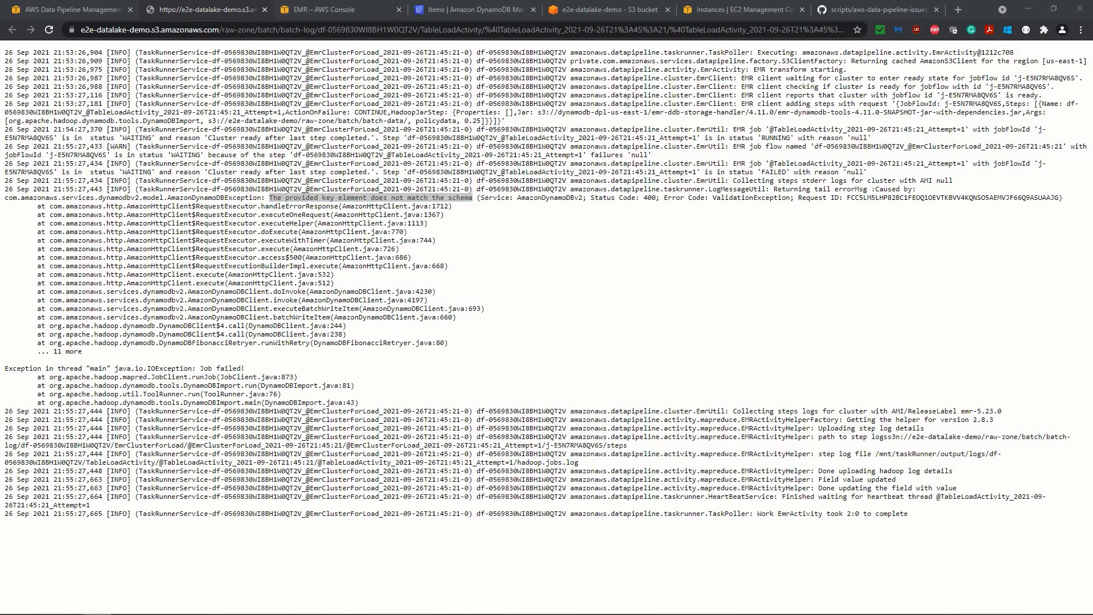
# Step: Switch to Notepad++, remove the two empty lines at the end of upload-data.json and save the file
pyautogui.hotkey('alt', 'Tab')
pyautogui.click(256, 169)
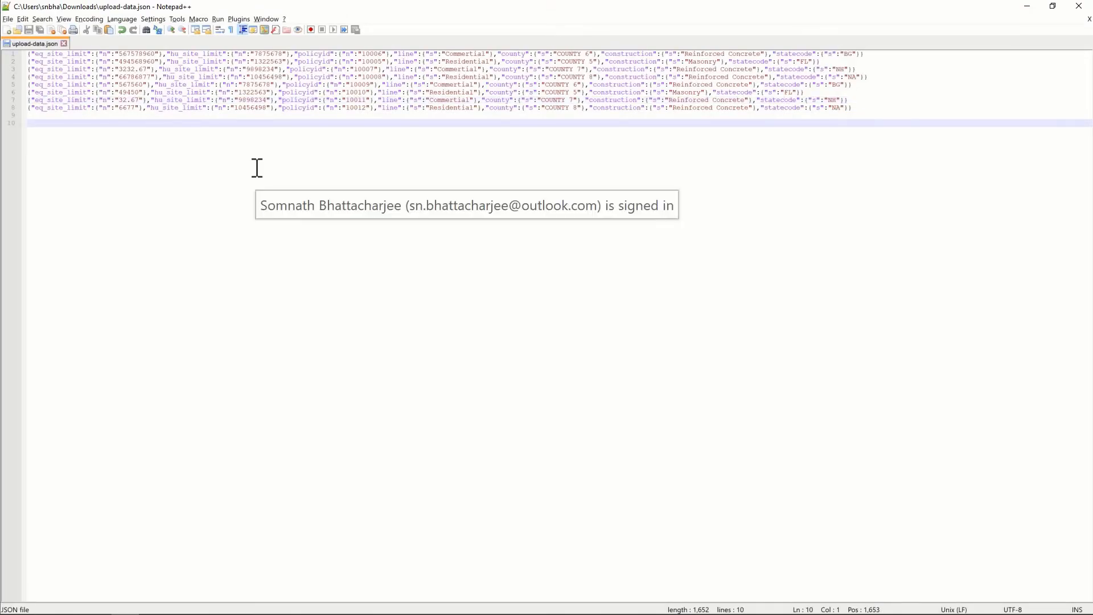
pyautogui.press('BackSpace')
pyautogui.press('BackSpace')
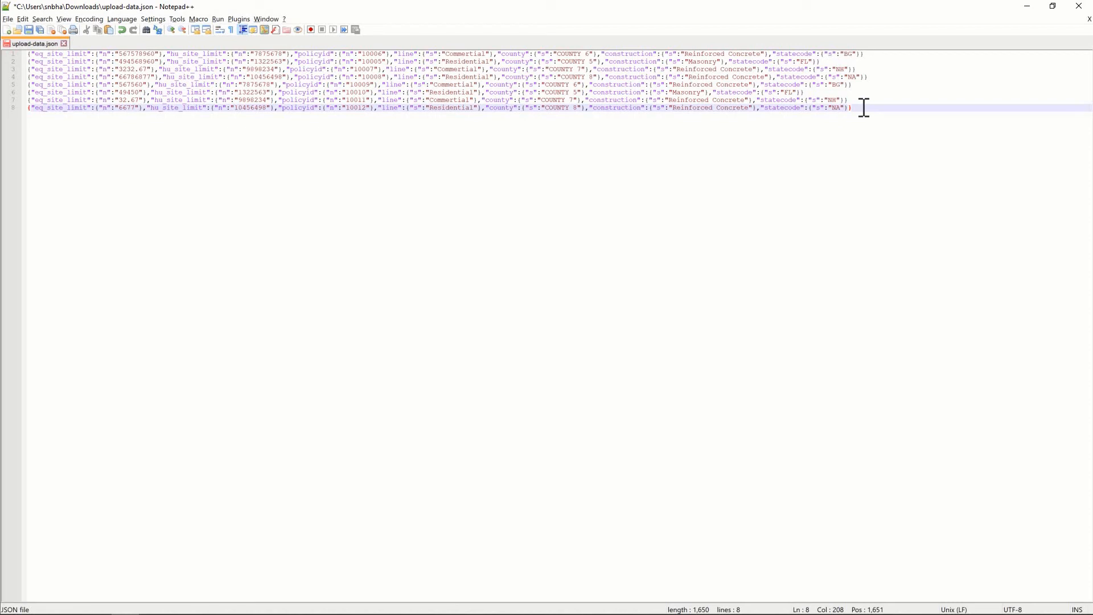
pyautogui.hotkey('ctrl', 's')
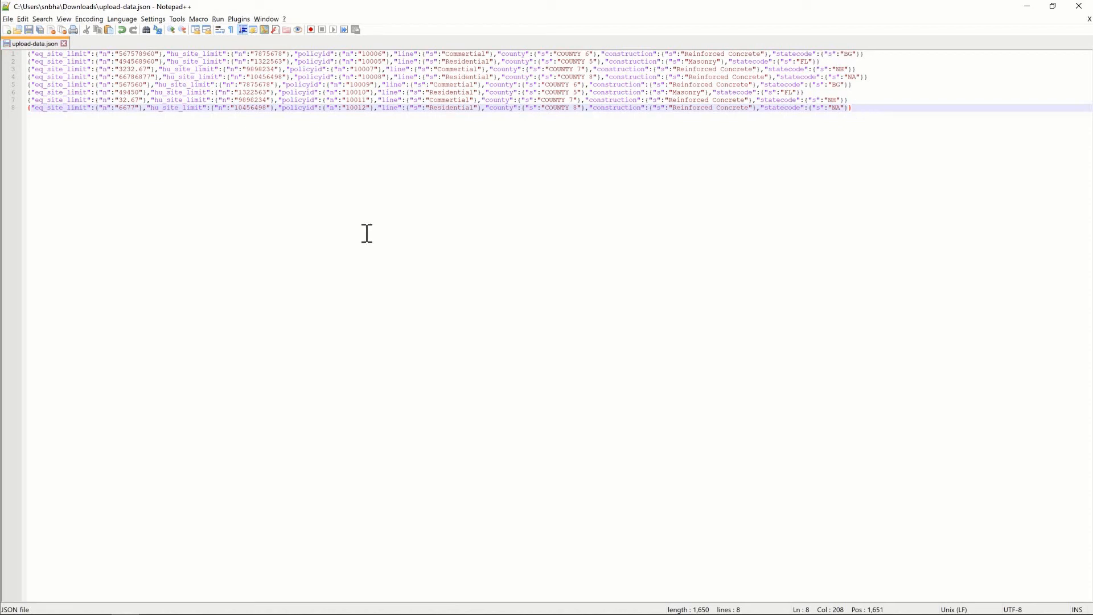
# Step: Delete the first four digits of the eq_site_limit values in the first two records of upload-data.json
pyautogui.click(135, 55)
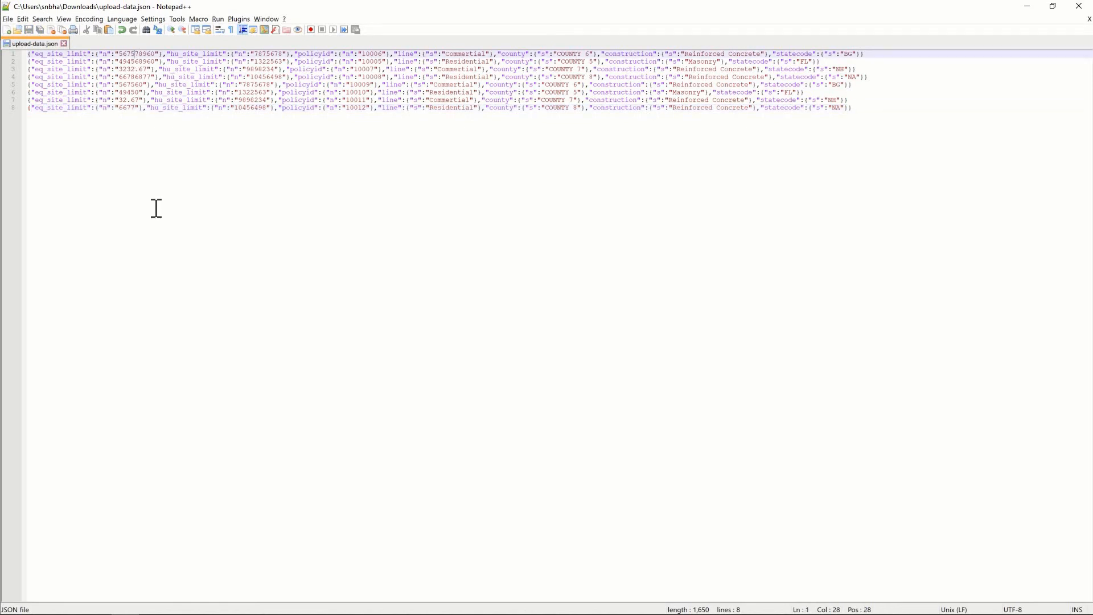
pyautogui.press('BackSpace')
pyautogui.press('BackSpace')
pyautogui.press('BackSpace')
pyautogui.press('BackSpace')
pyautogui.press('Down')
pyautogui.press('Delete')
pyautogui.press('Delete')
pyautogui.press('Delete')
pyautogui.press('Delete')
pyautogui.press('Up')
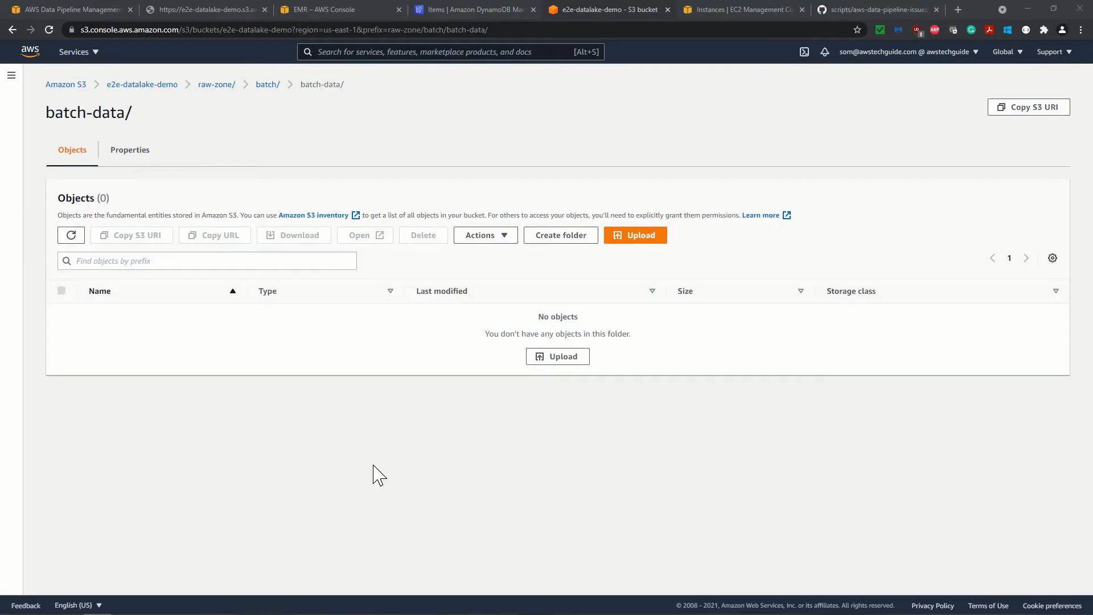
# Step: Upload upload-data1.json to the S3 batch-data folder and return to the pipeline's execution details
pyautogui.moveTo(371, 473); pyautogui.dragTo(391, 400)
pyautogui.click(464, 545)
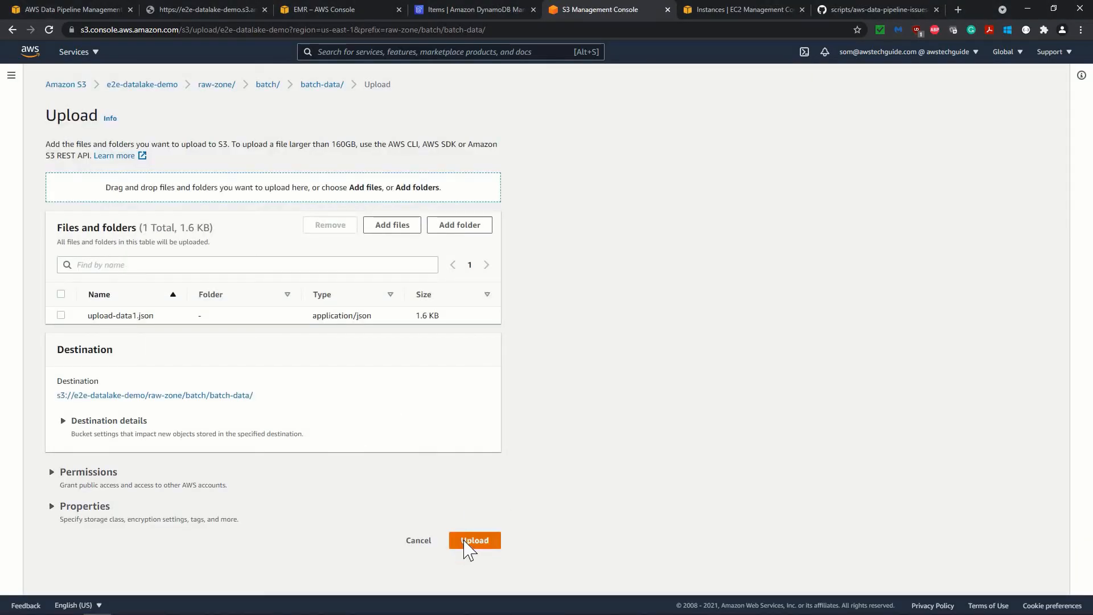
pyautogui.click(1048, 131)
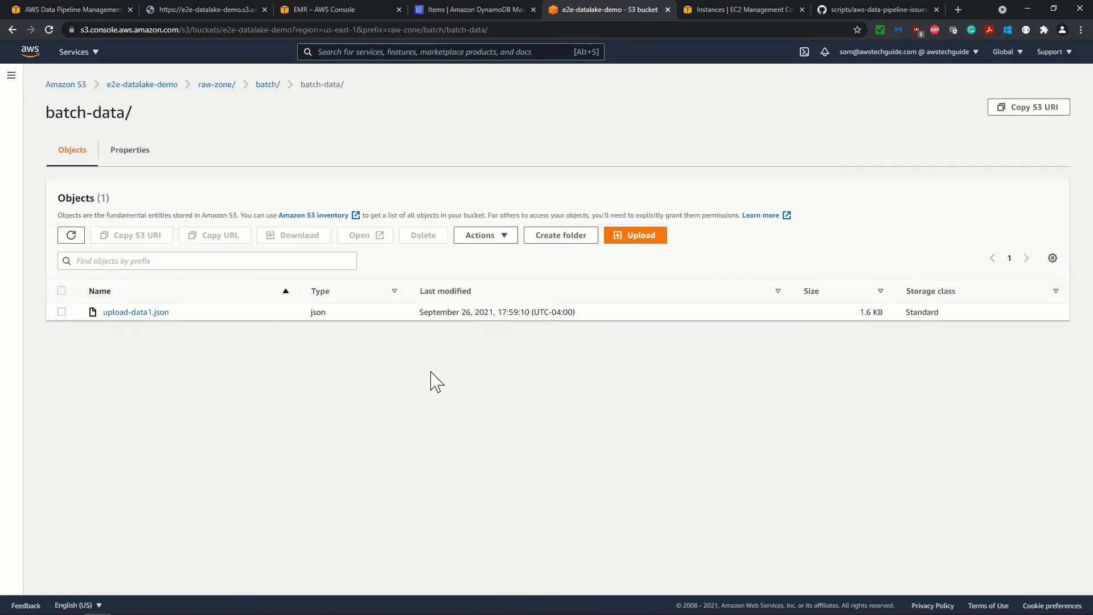
pyautogui.click(77, 9)
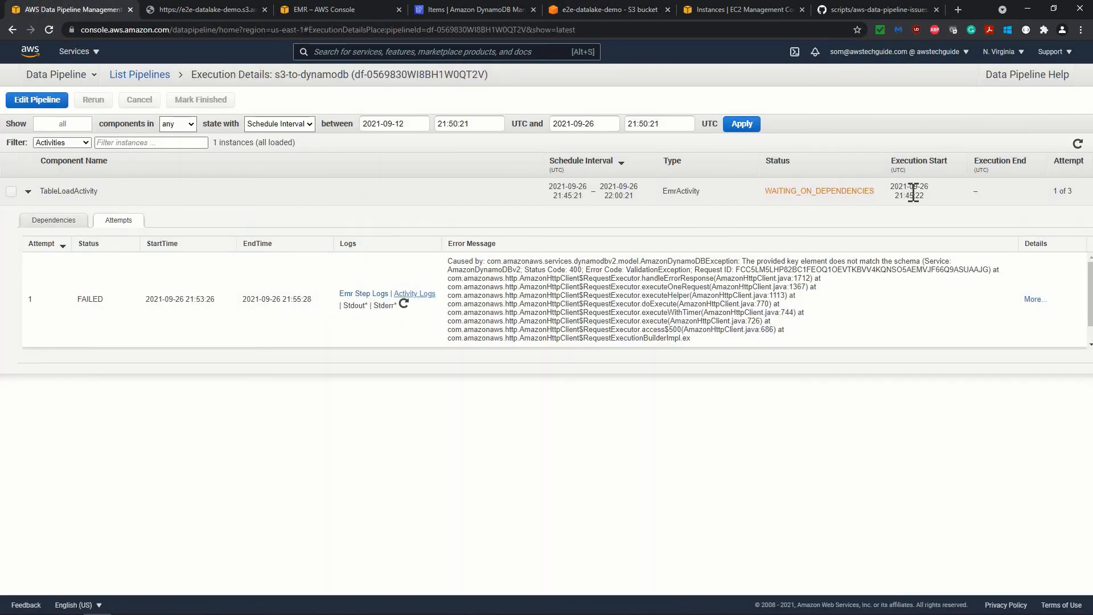
# Step: Refresh the execution details, close the activity log page and check the load cluster's current status in the EMR cluster list
pyautogui.click(1078, 144)
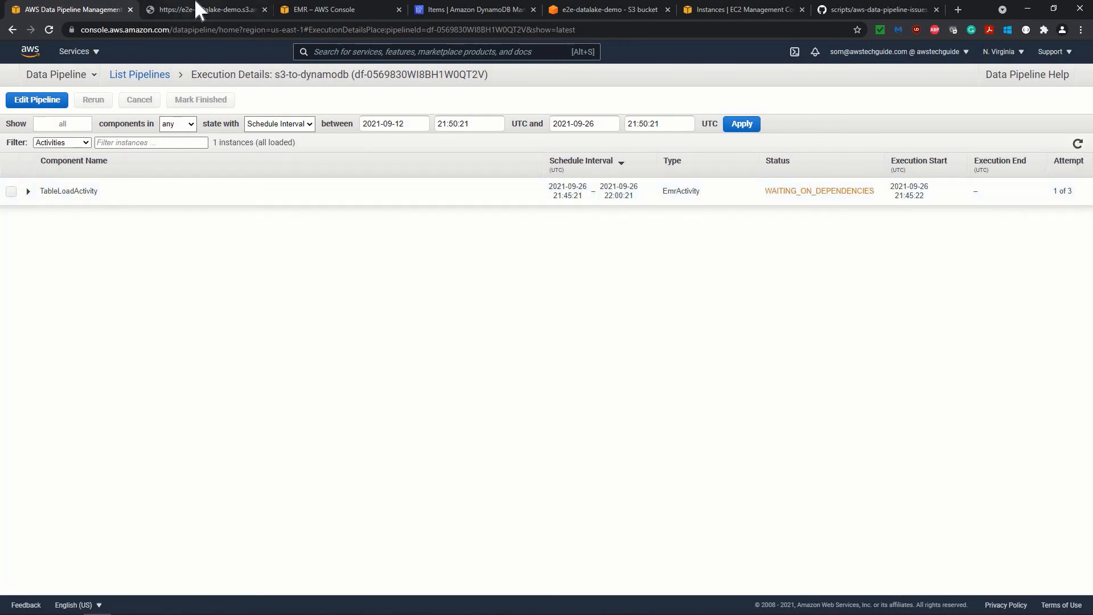
pyautogui.click(240, 8)
pyautogui.click(264, 10)
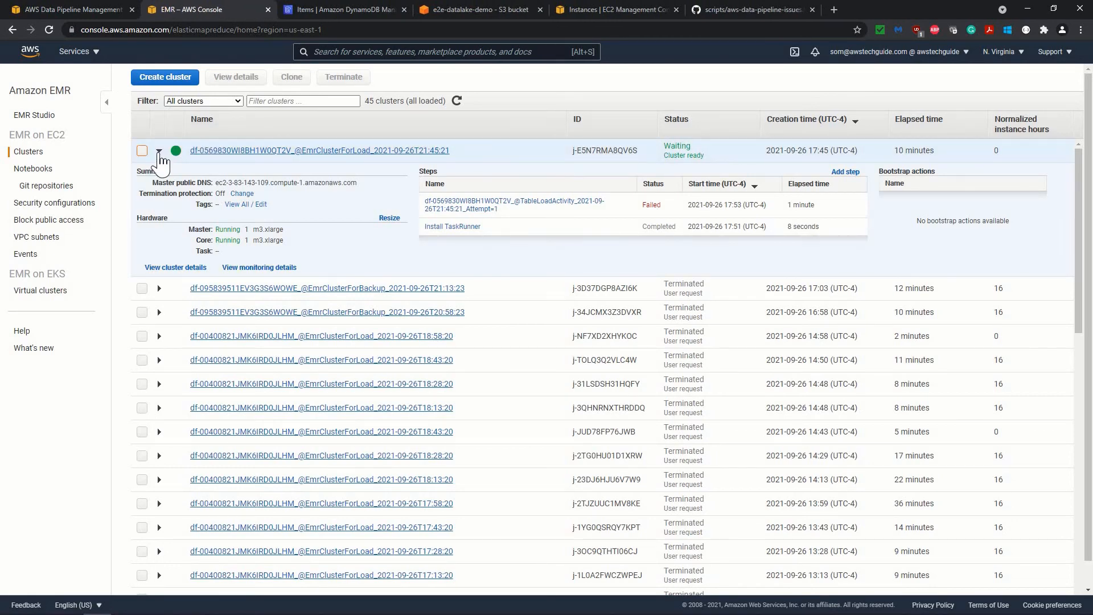
pyautogui.click(590, 151)
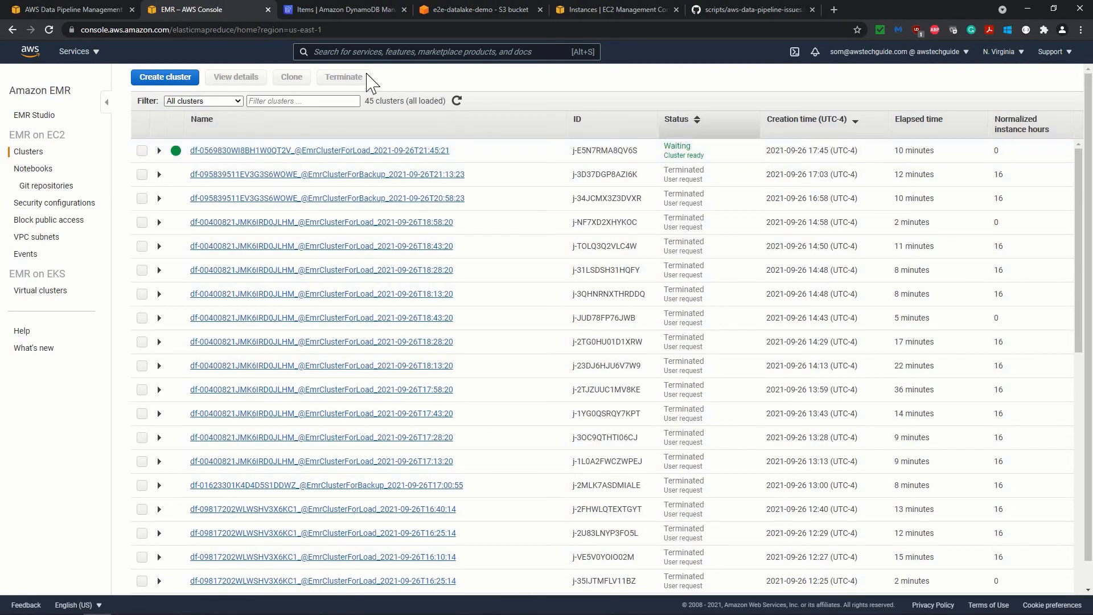
pyautogui.click(457, 101)
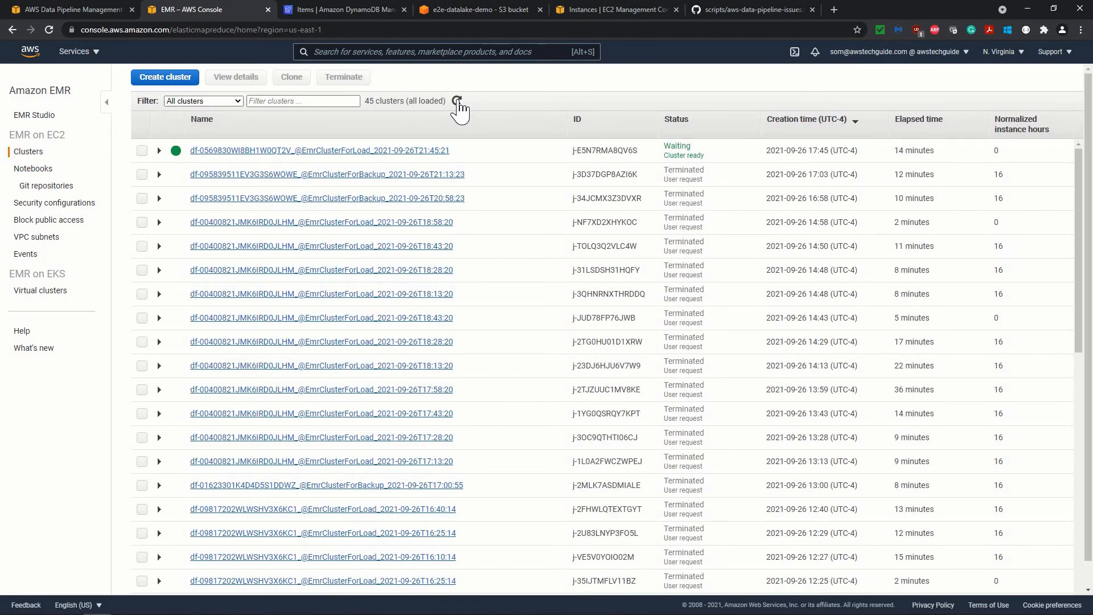
# Step: Cancel the TableLoadActivity run scheduled for 21:45:21 in the s3-to-dynamodb execution details
pyautogui.click(47, 4)
pyautogui.click(11, 192)
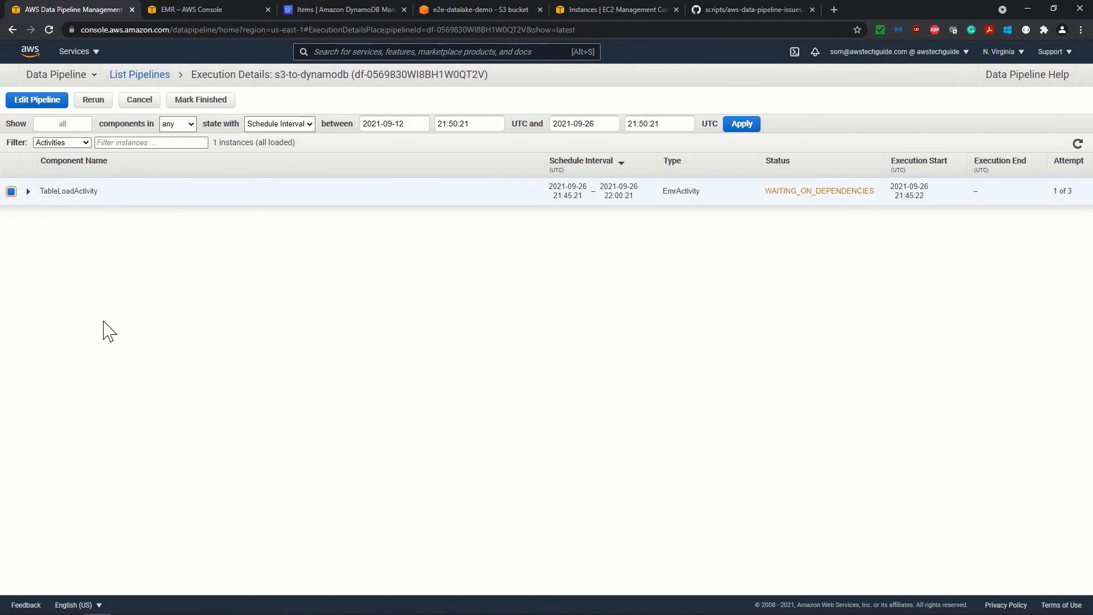
pyautogui.click(142, 103)
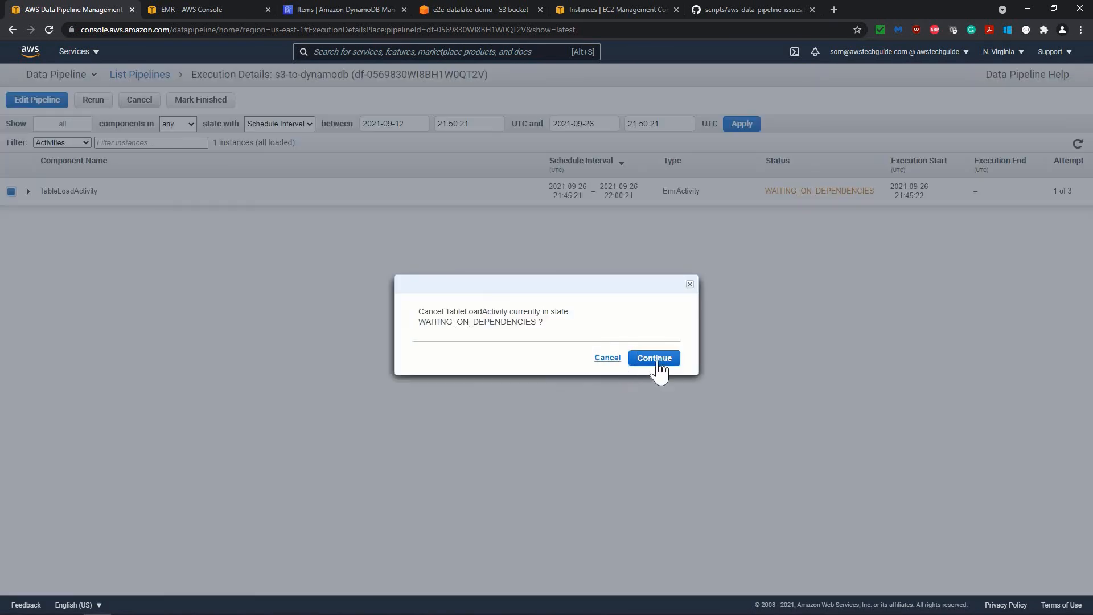
pyautogui.press('Return')
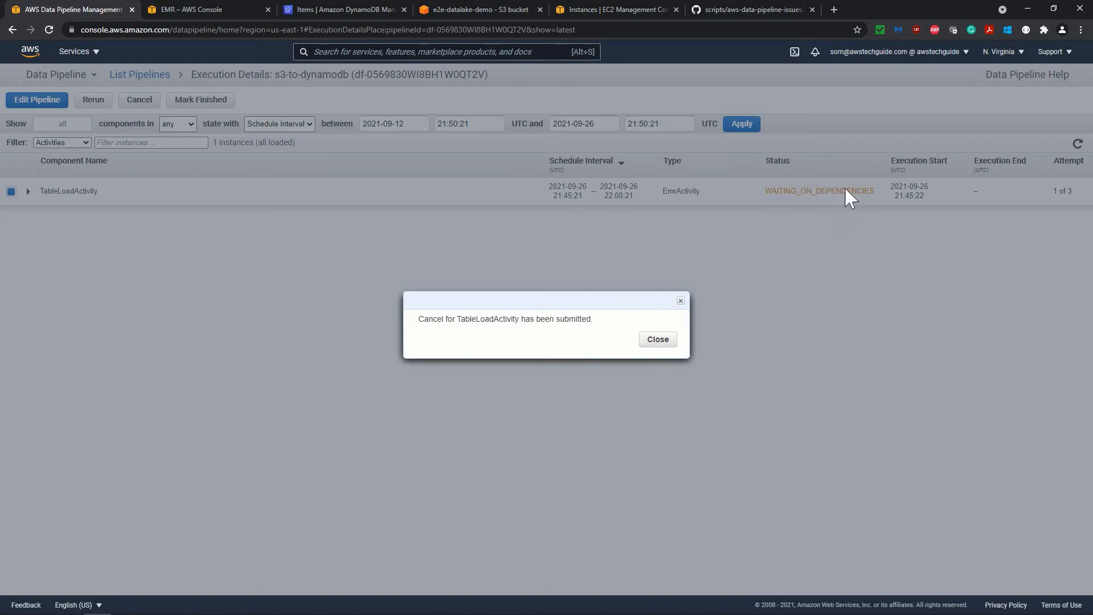
pyautogui.click(656, 342)
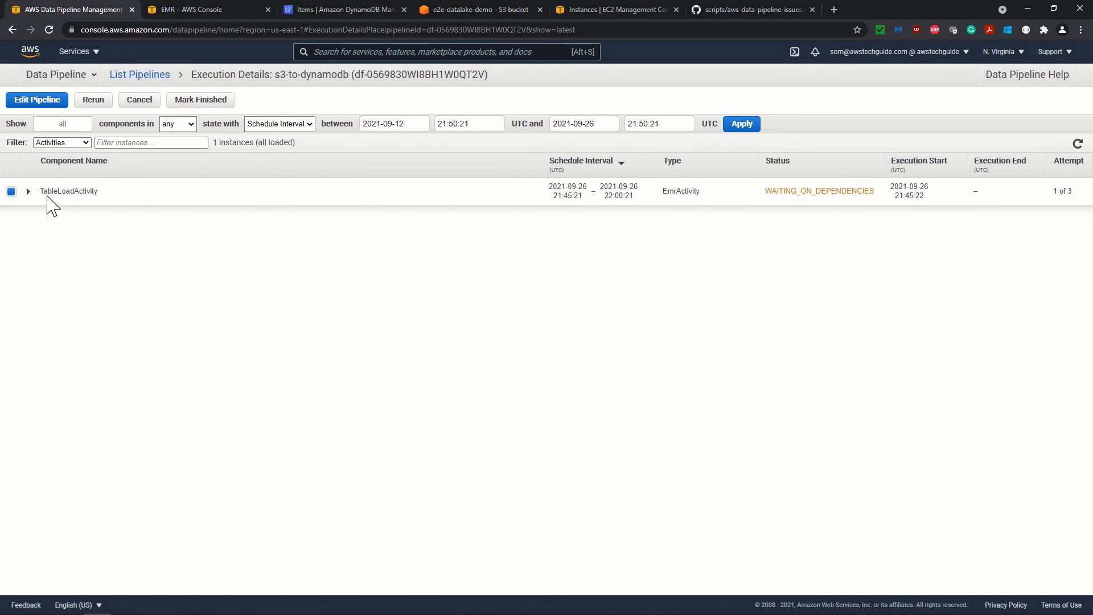
pyautogui.click(12, 192)
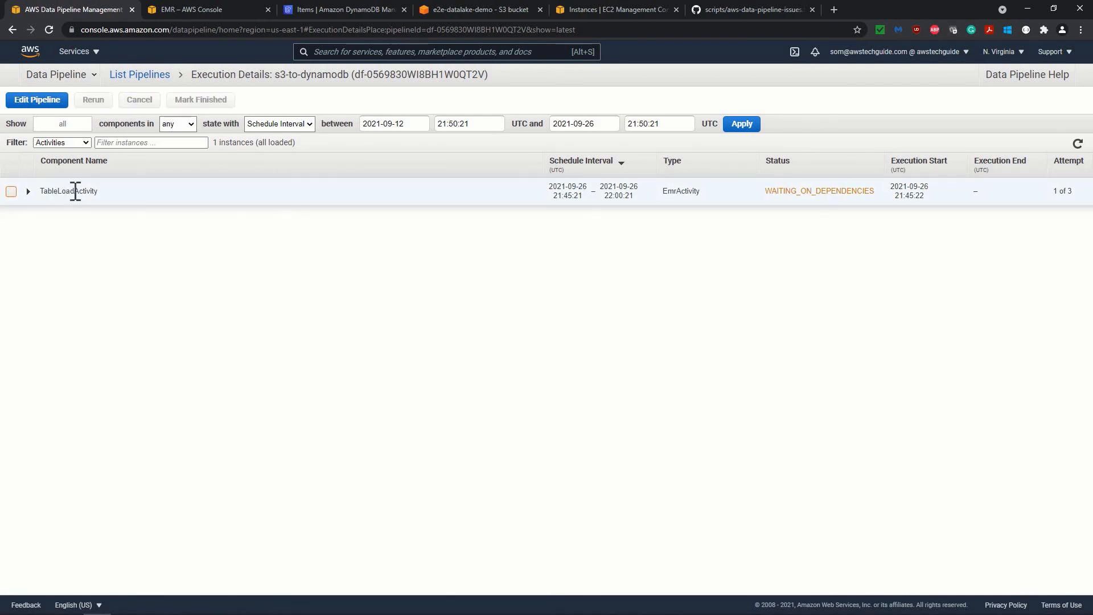
# Step: Reopen the s3-to-dynamodb execution details from the pipeline list and check the old load cluster's status in EMR
pyautogui.click(135, 77)
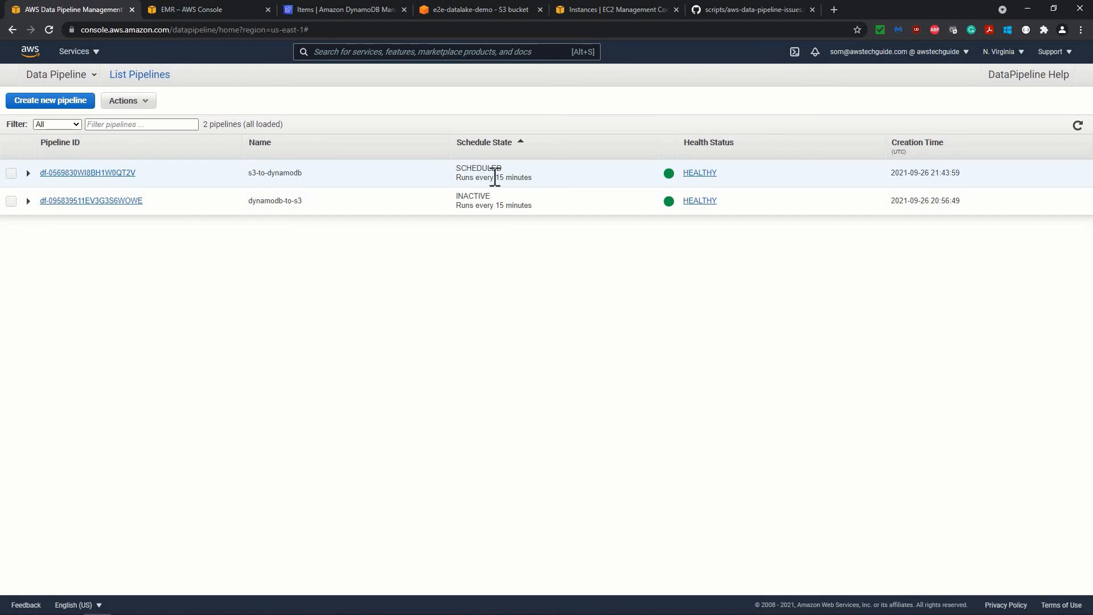
pyautogui.click(100, 181)
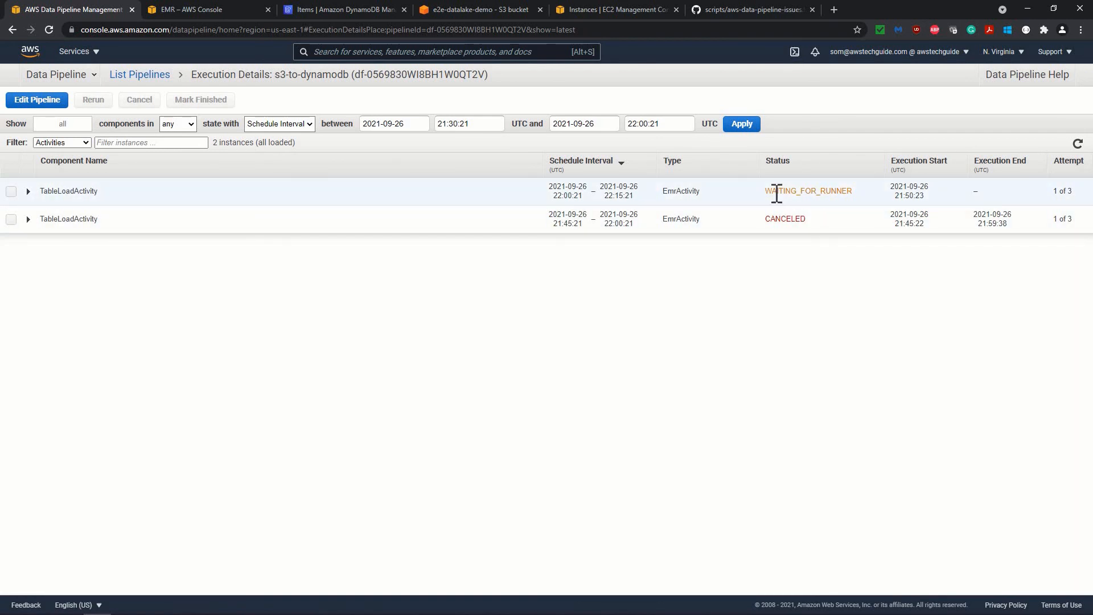
pyautogui.click(195, 9)
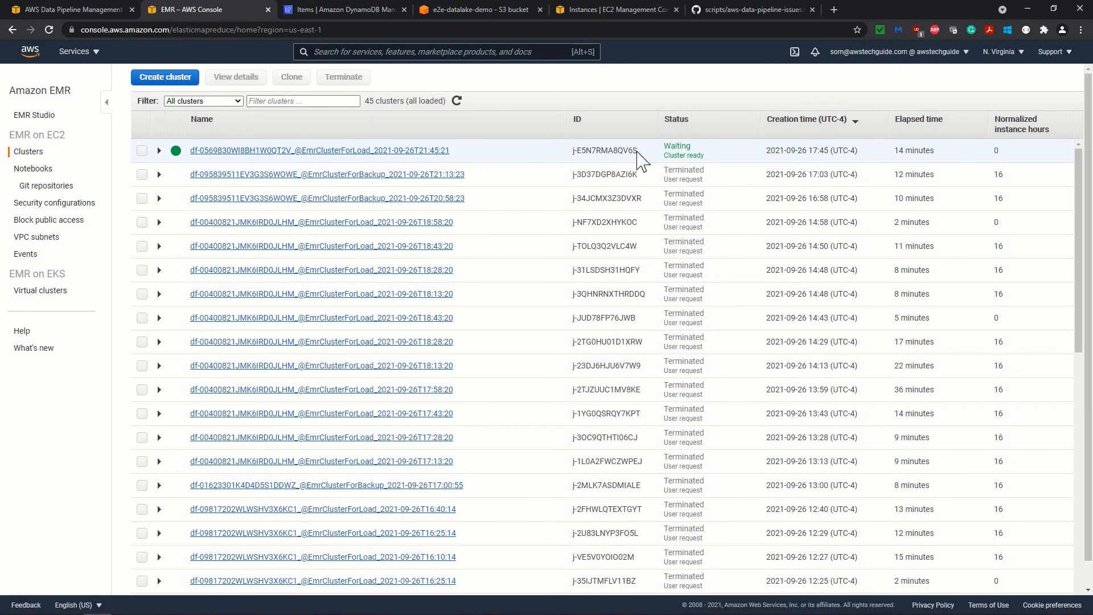
pyautogui.click(456, 101)
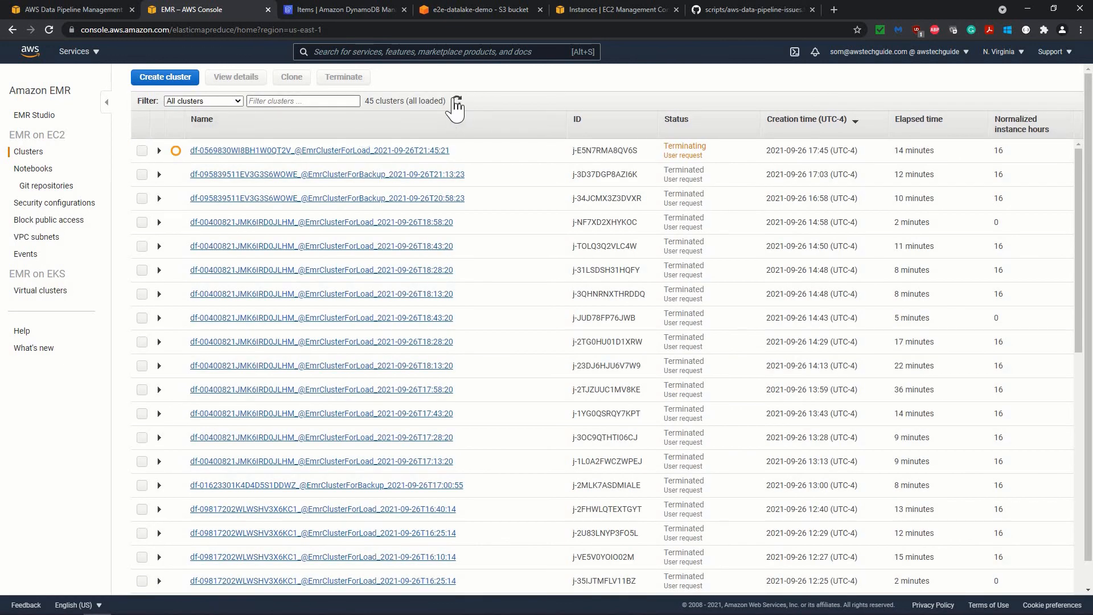
pyautogui.click(459, 103)
# Step: Refresh the EC2 instances list to check the state of the canceled run's cluster instances
pyautogui.click(626, 10)
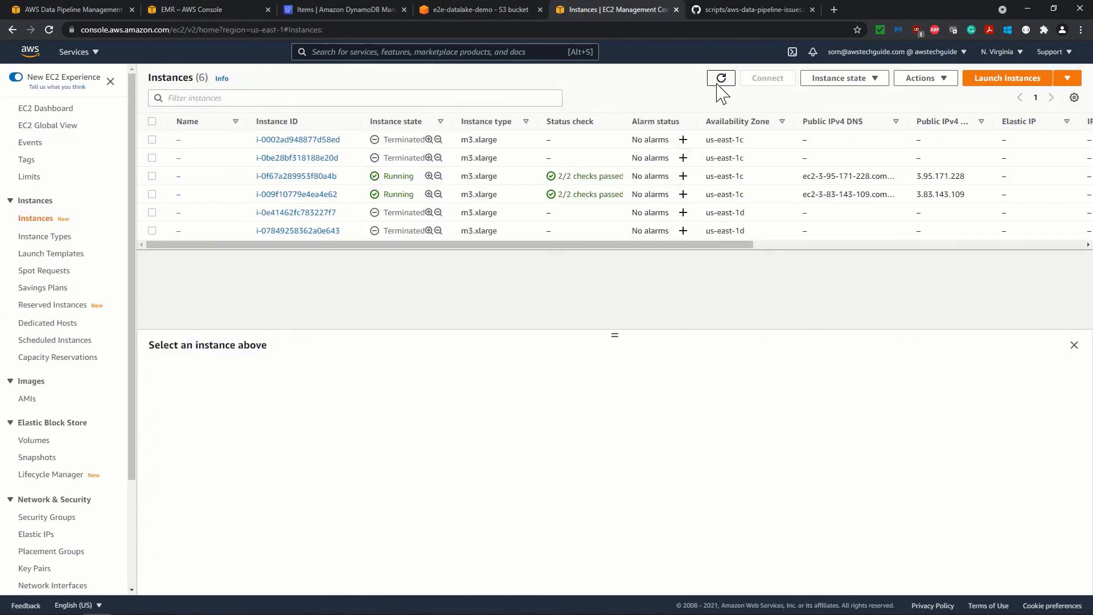
pyautogui.click(719, 81)
pyautogui.click(723, 82)
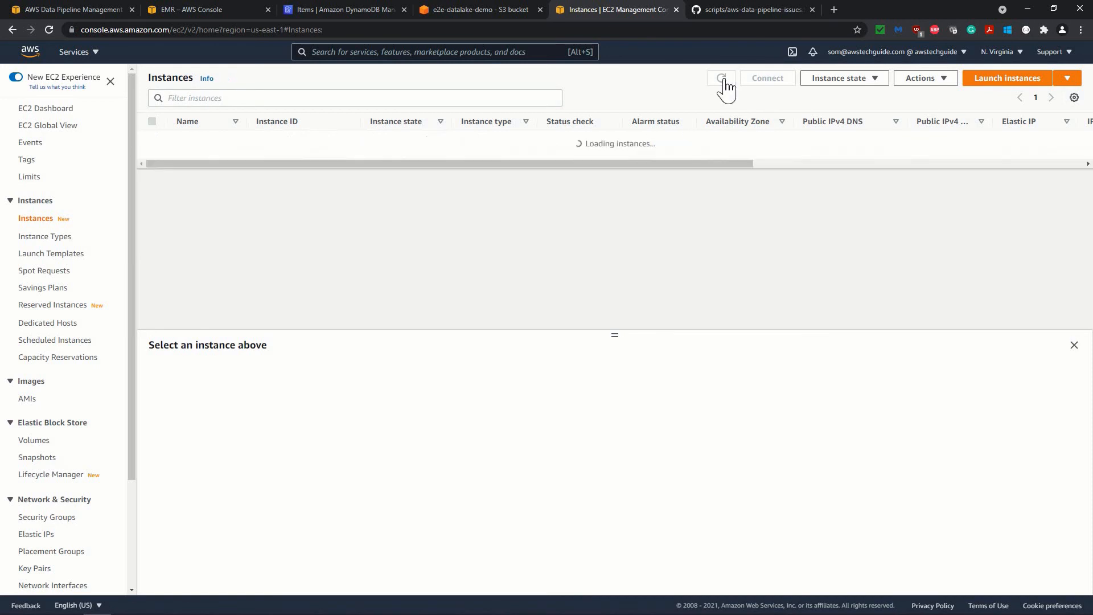
pyautogui.click(723, 82)
pyautogui.click(723, 82)
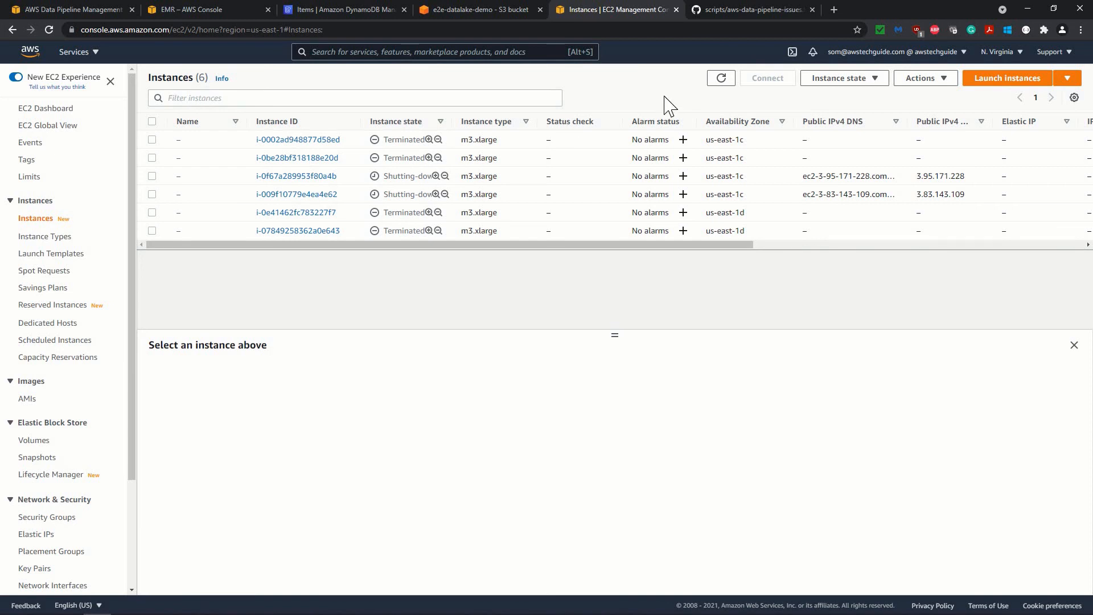
# Step: Monitor the new 22:00:21 load cluster in EMR and EC2, and expand it to check its TableLoadActivity step
pyautogui.click(205, 10)
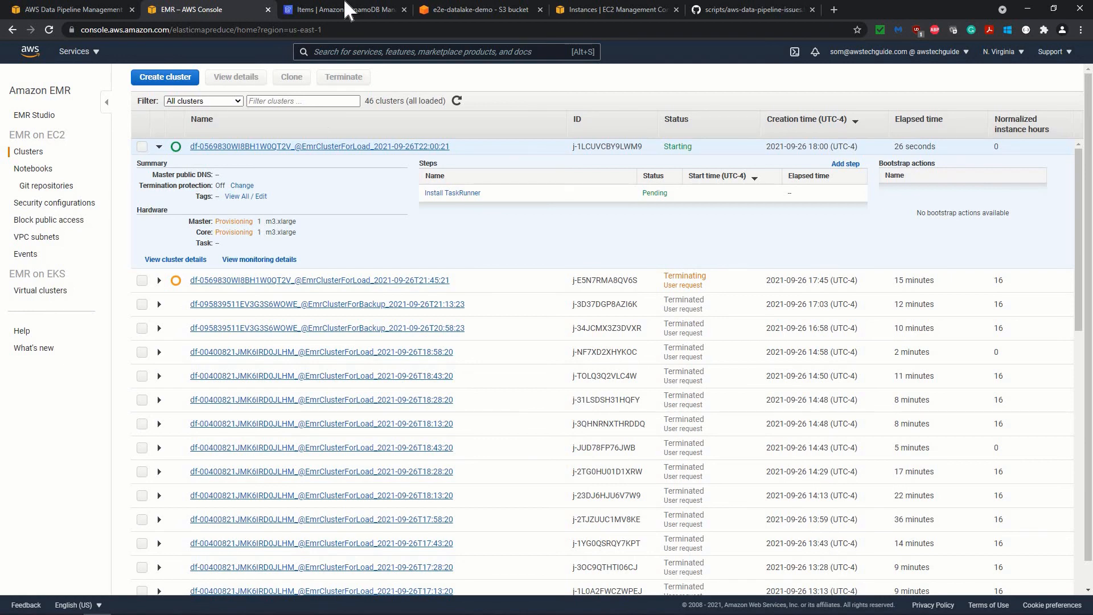
pyautogui.click(608, 11)
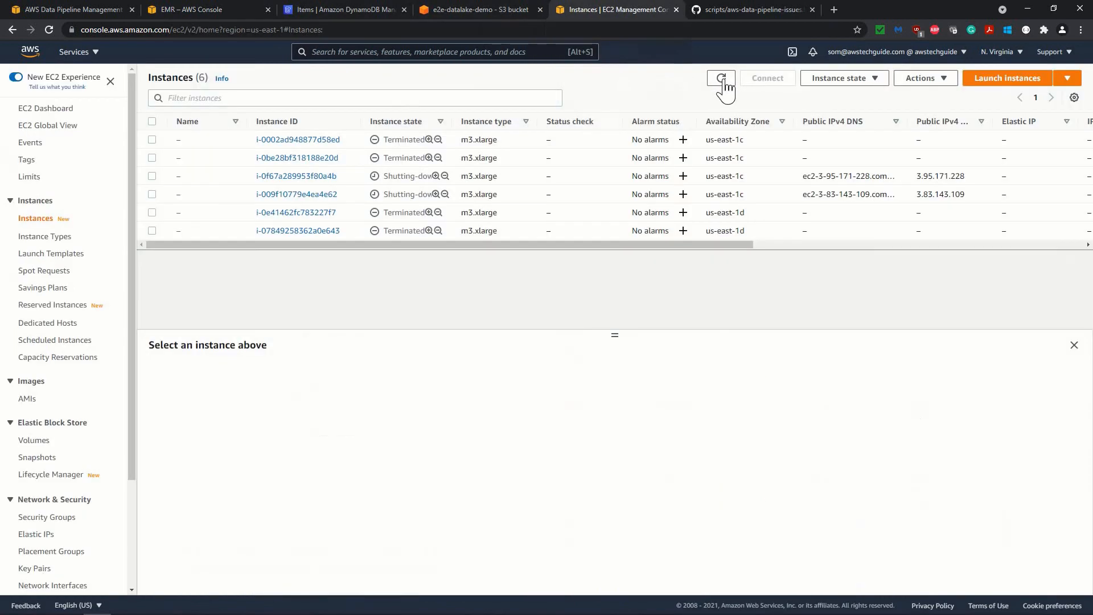
pyautogui.click(721, 78)
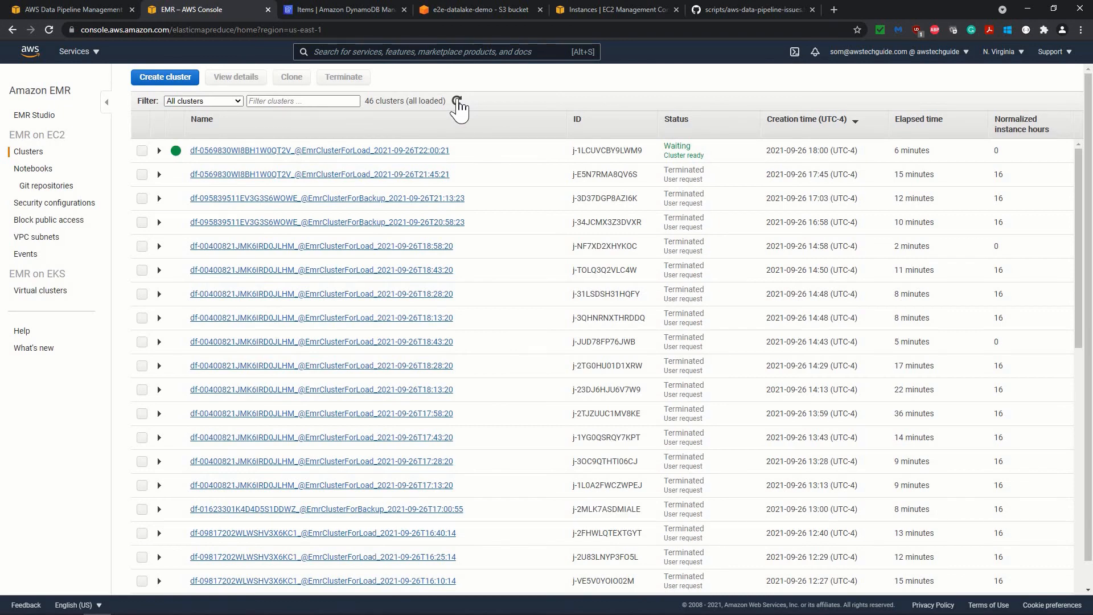
pyautogui.click(457, 102)
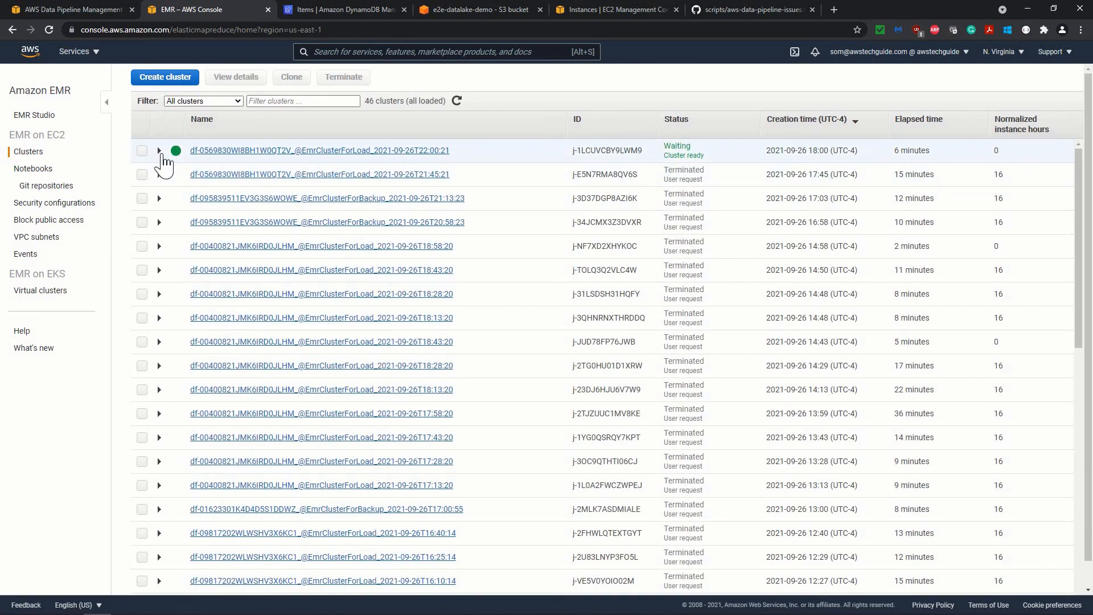
pyautogui.click(159, 151)
pyautogui.click(158, 150)
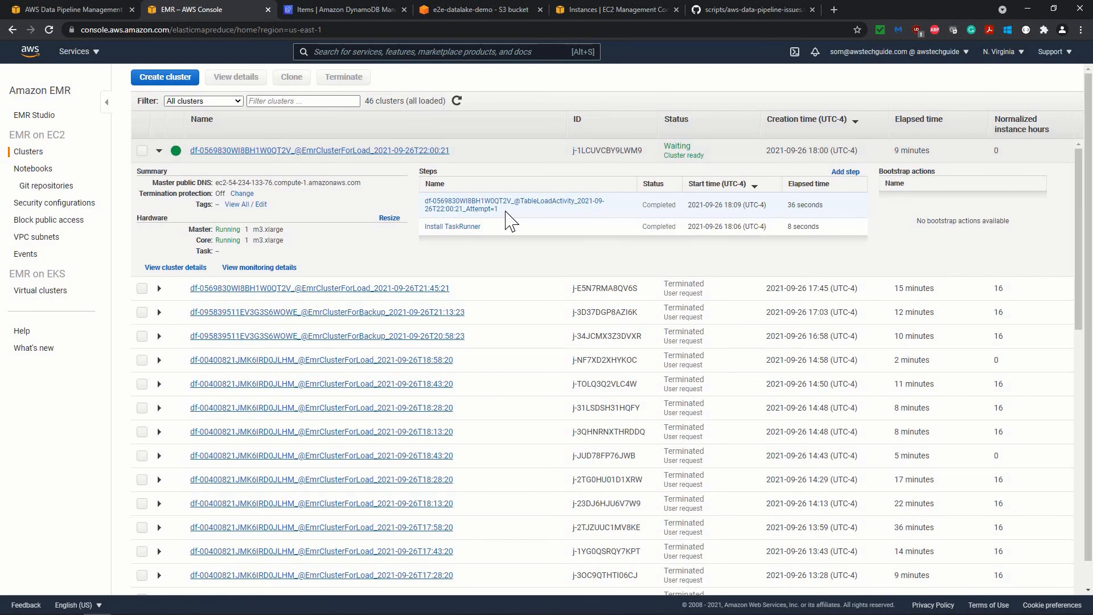
# Step: Reload the DynamoDB policydata items, filter the tables by "poli" and review the imported records
pyautogui.click(345, 9)
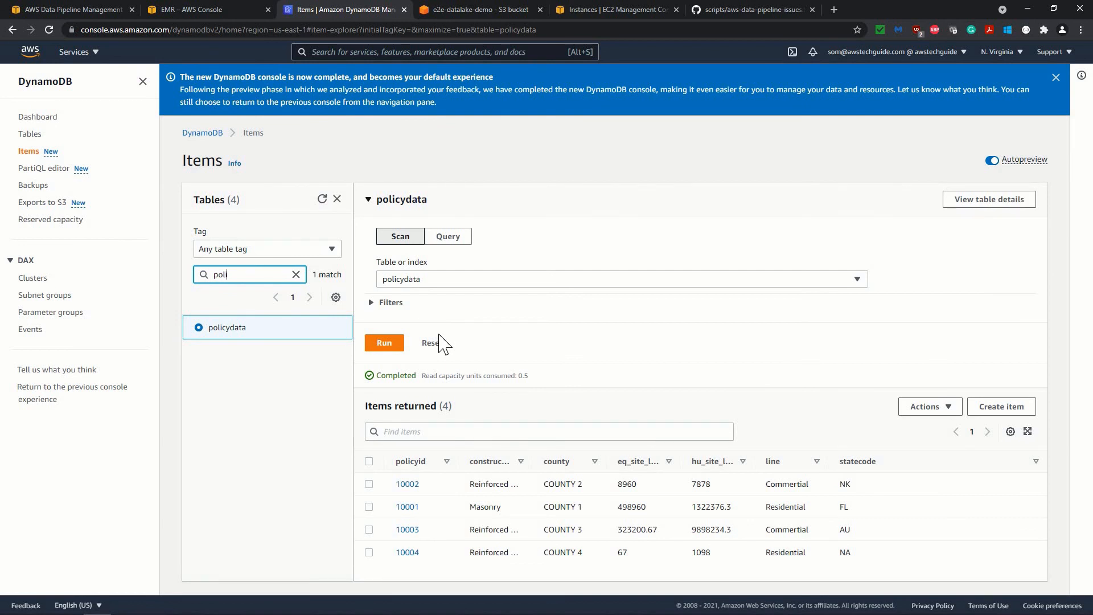
pyautogui.click(49, 30)
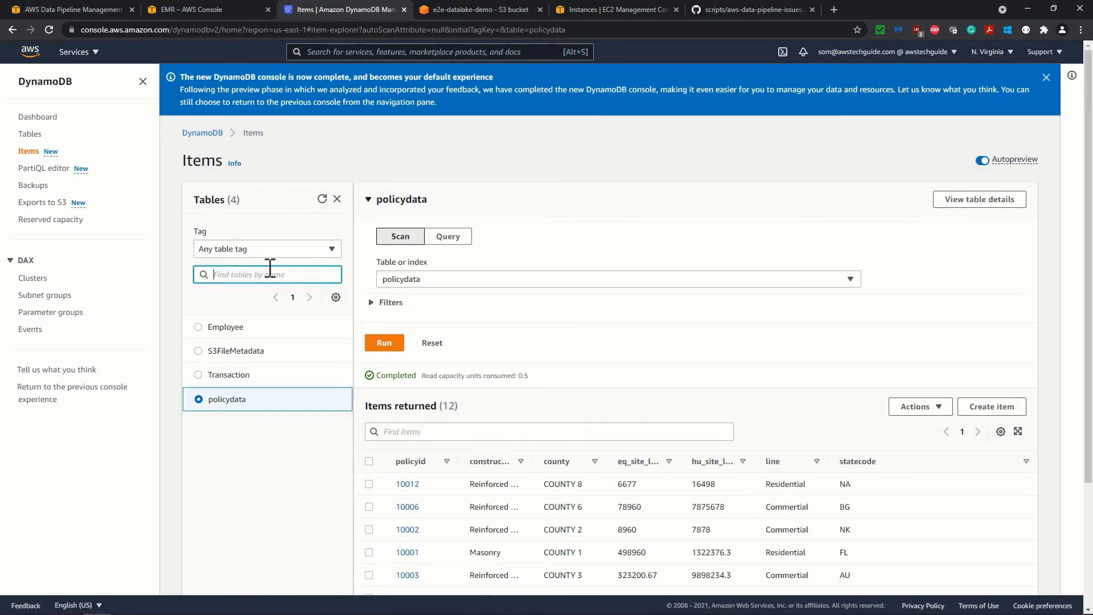
pyautogui.write('poli')
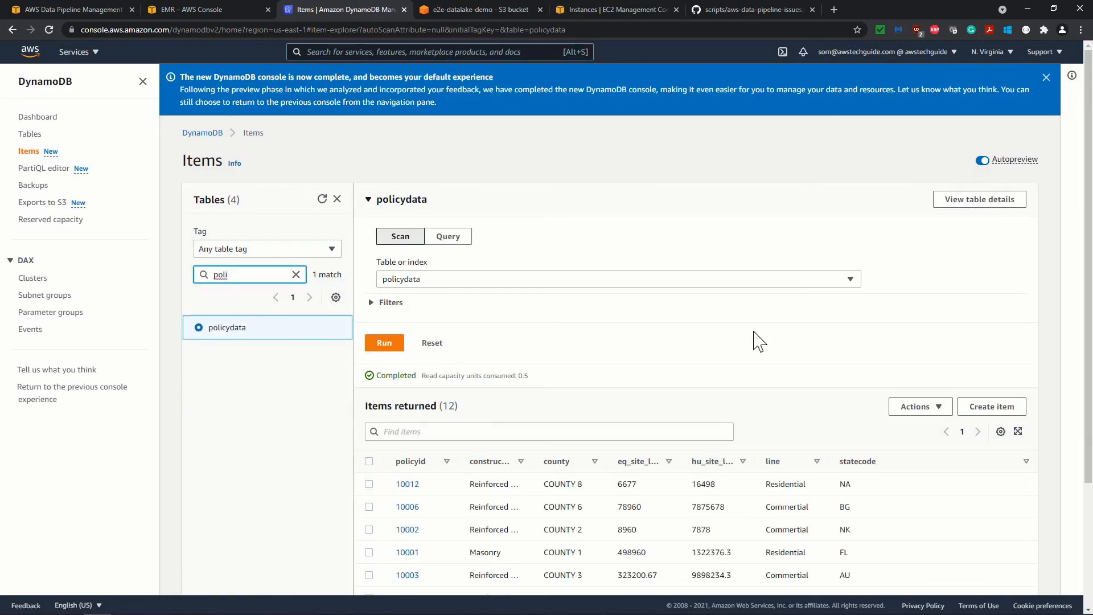
pyautogui.scroll(-3, 759, 342)
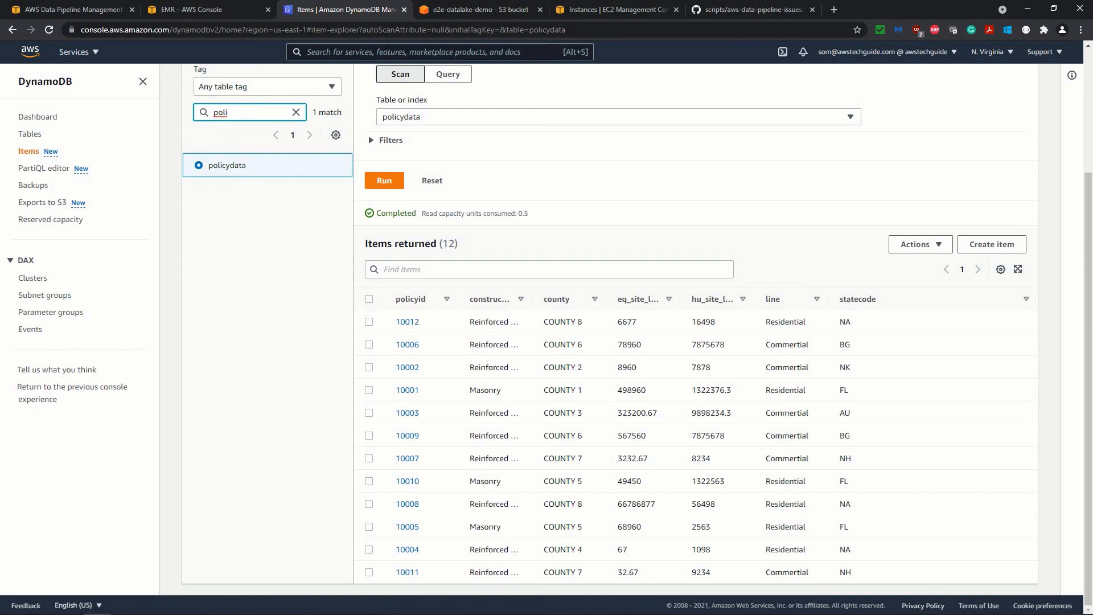
pyautogui.click(126, 605)
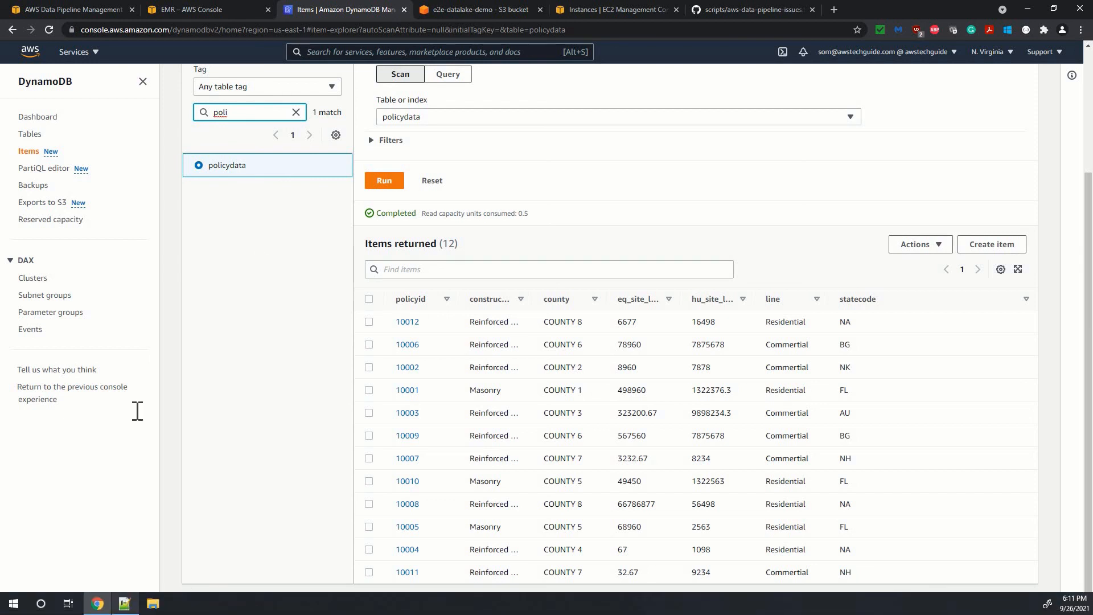